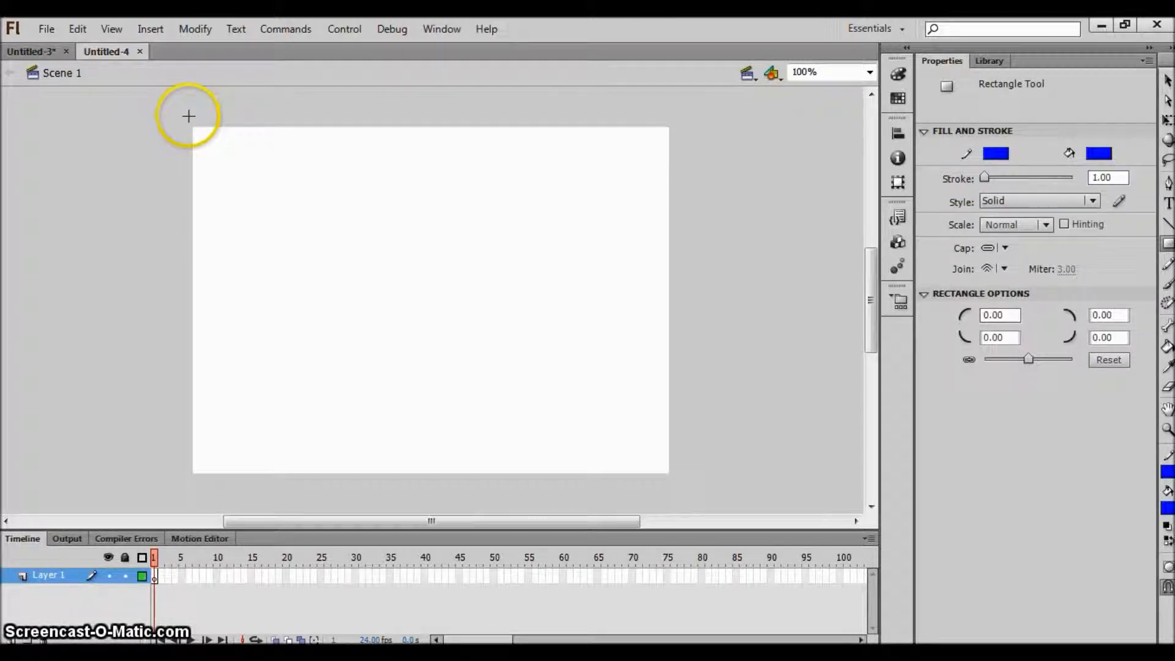
Import the tshirt picture from the Images folder in Google Drive into the document's library
click(46, 31)
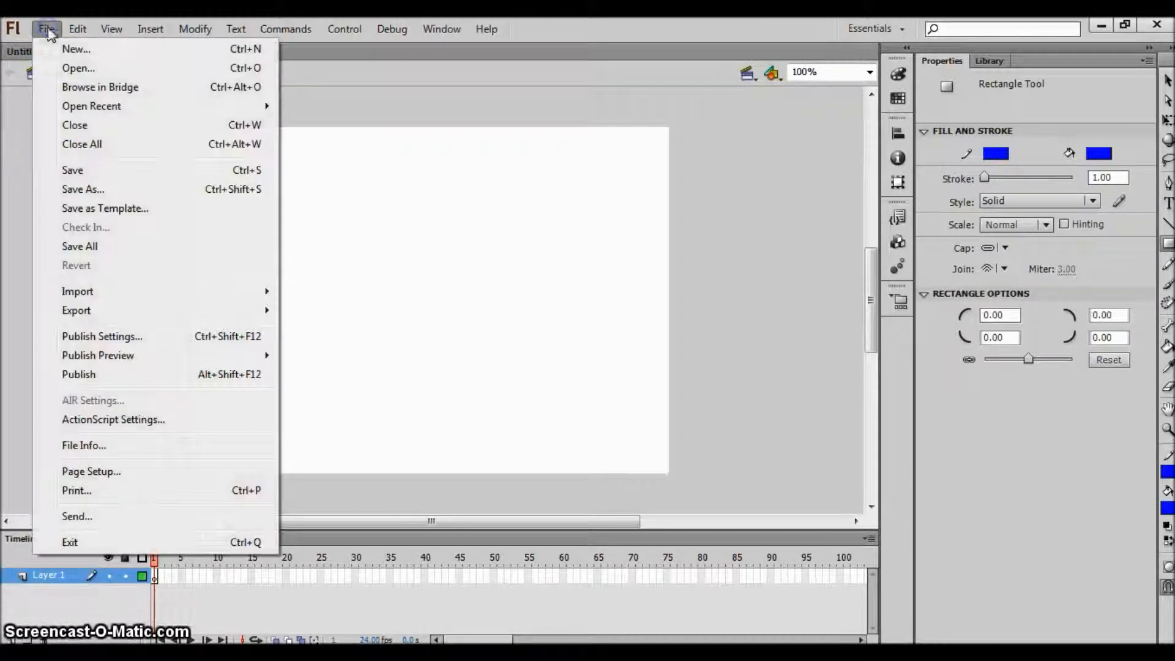
mouse_move(109, 293)
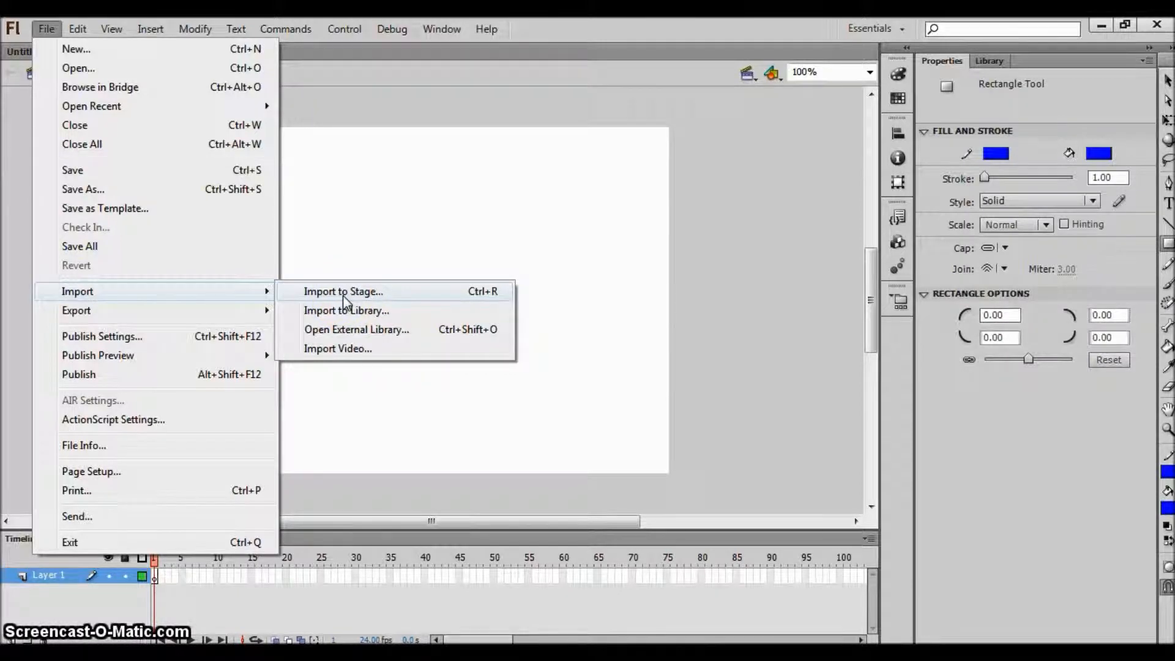
click(349, 311)
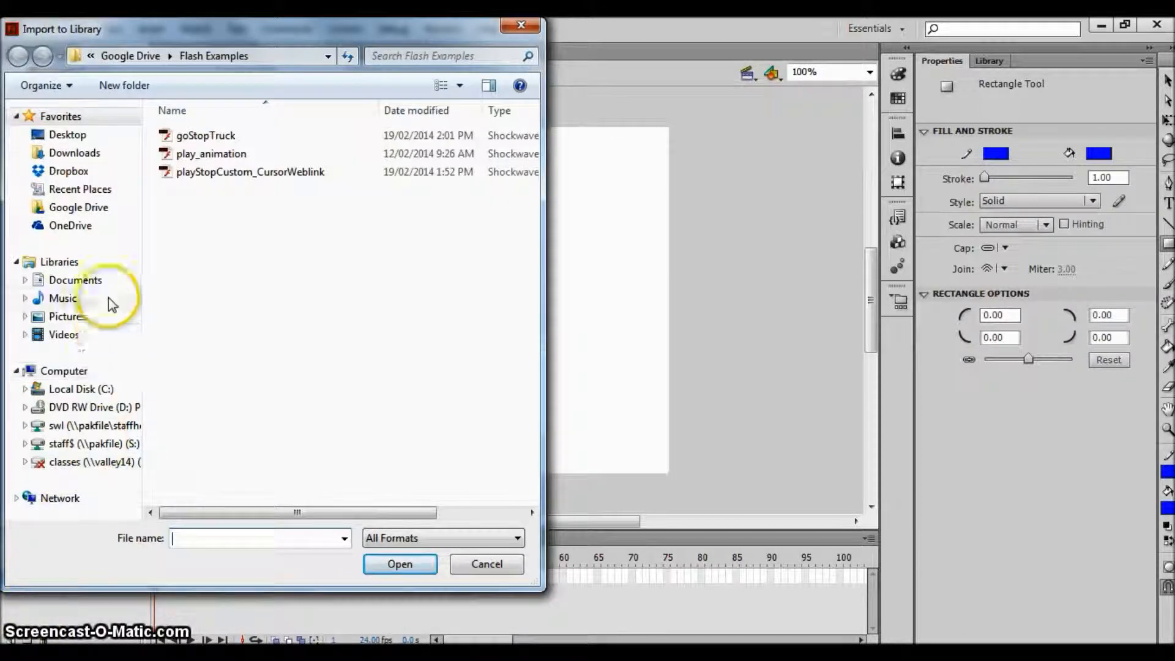
click(92, 207)
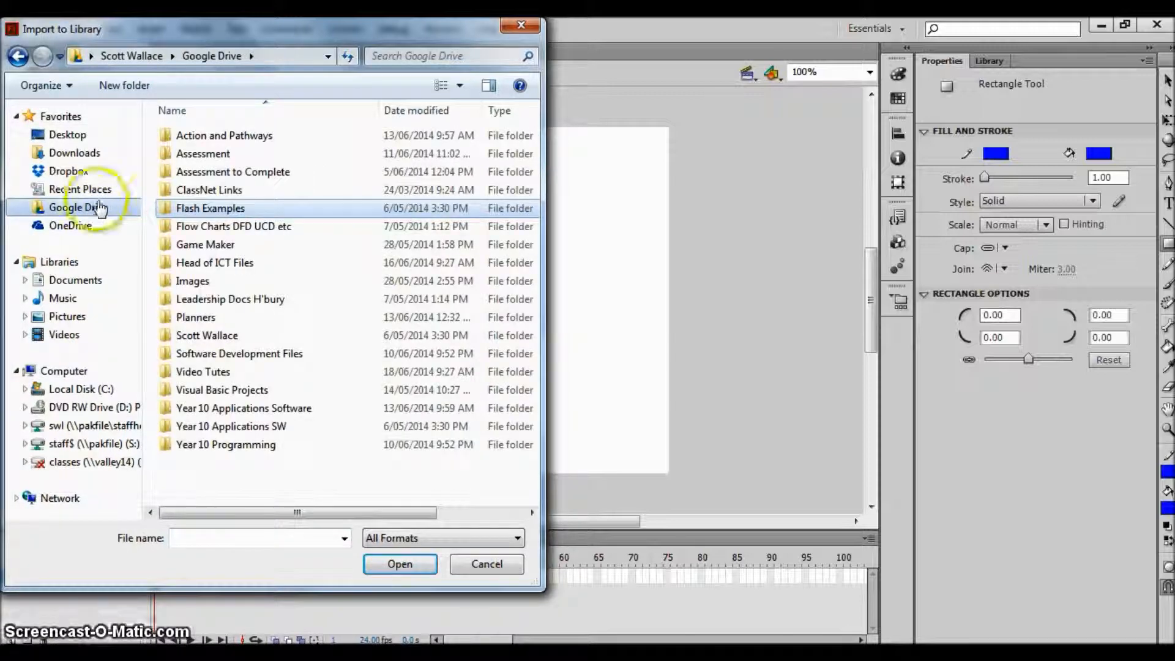
click(195, 281)
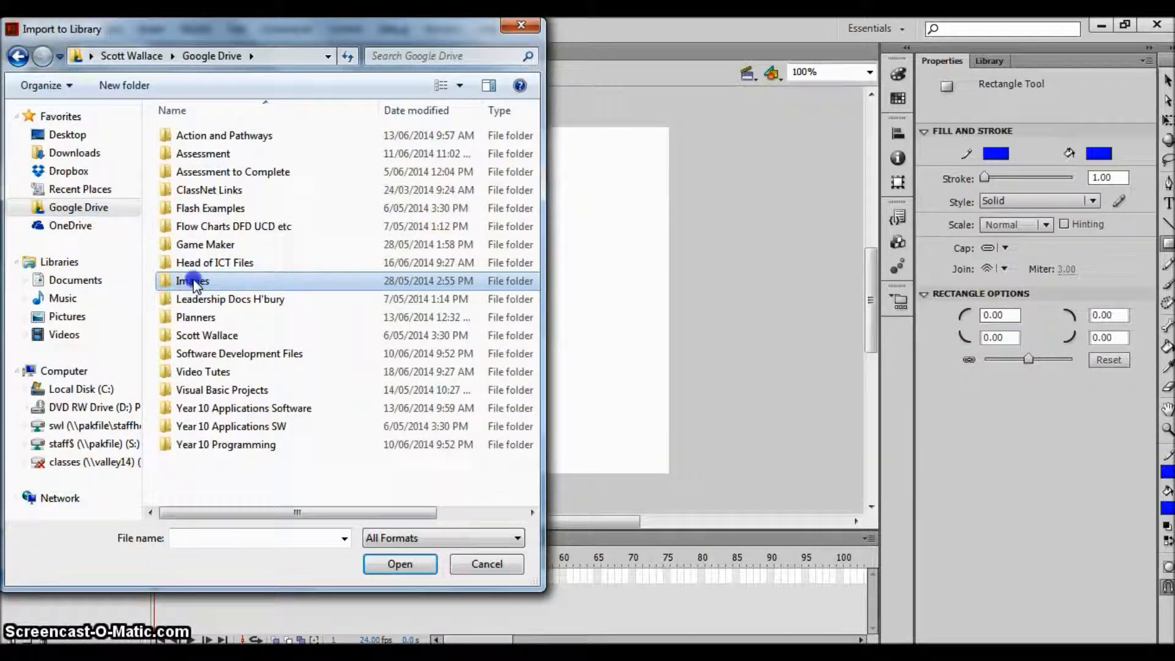
double_click(196, 279)
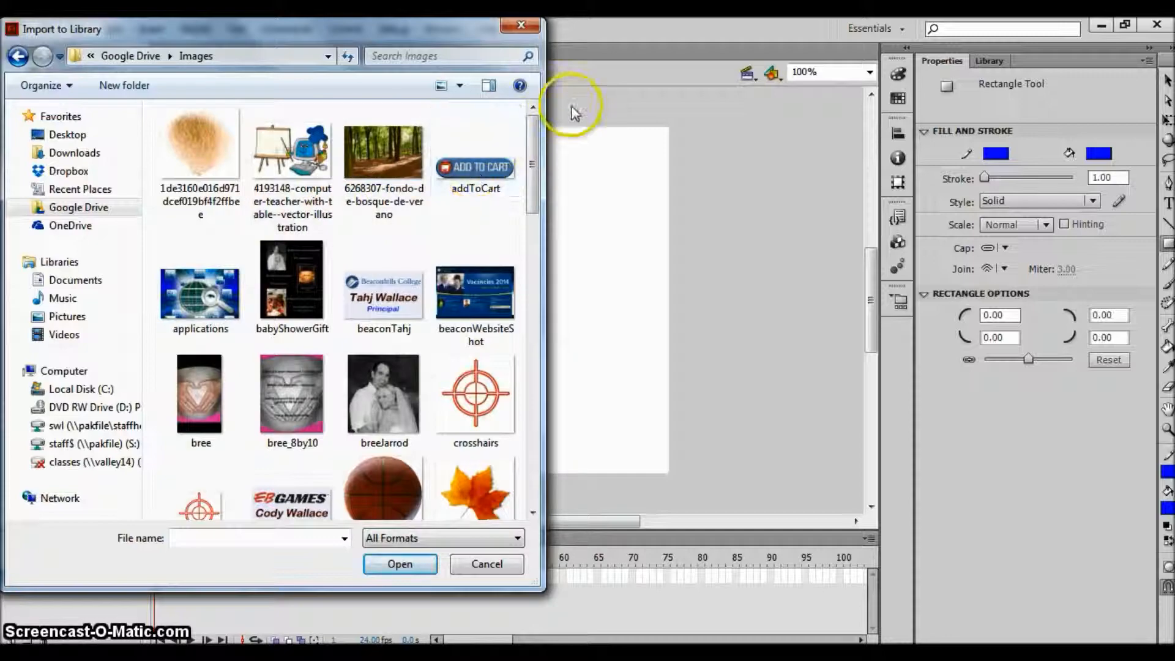
drag(535, 127, 535, 403)
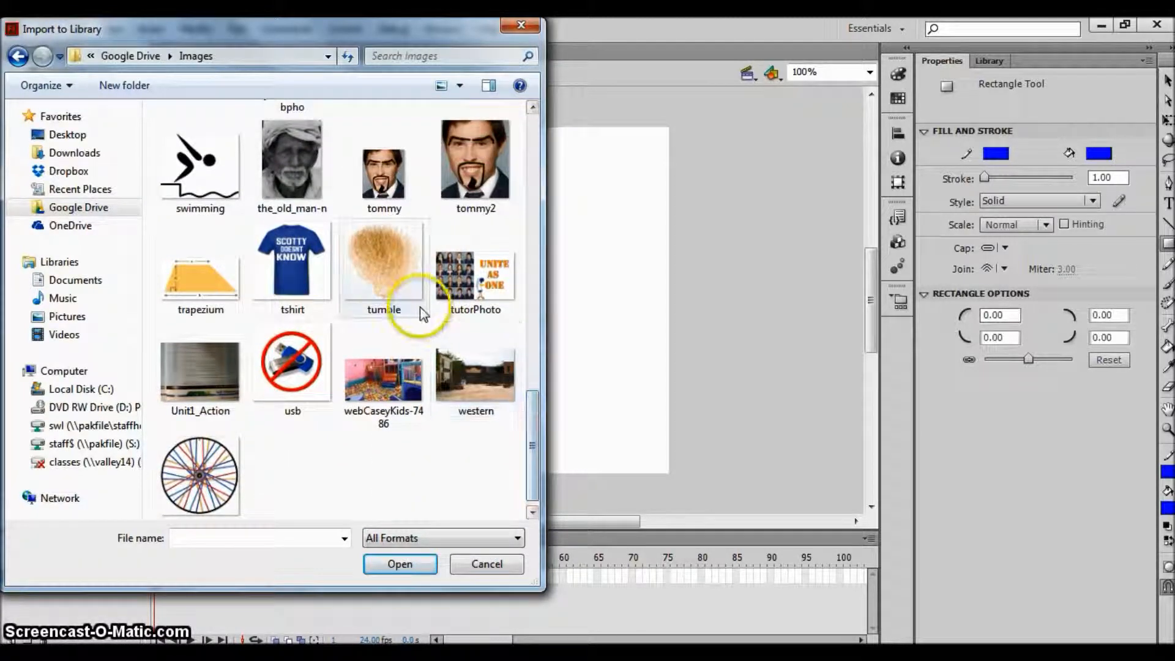
click(318, 286)
click(395, 568)
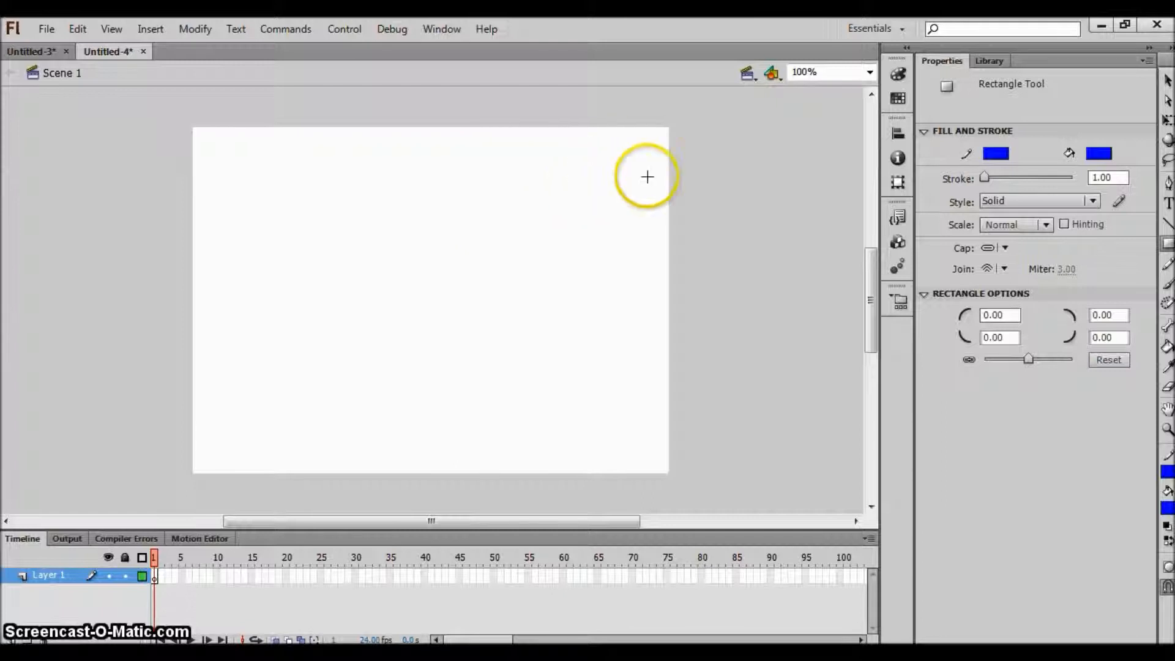
Place tshirt.png from the library on the stage and move it against the stage's left edge
click(990, 61)
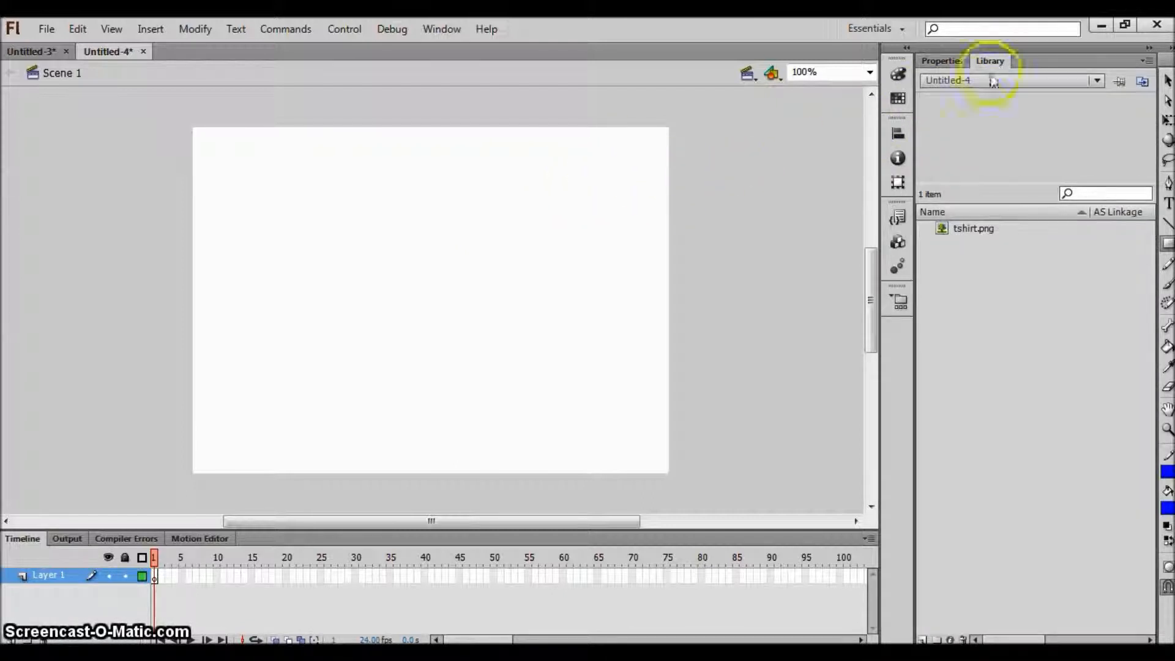
click(986, 230)
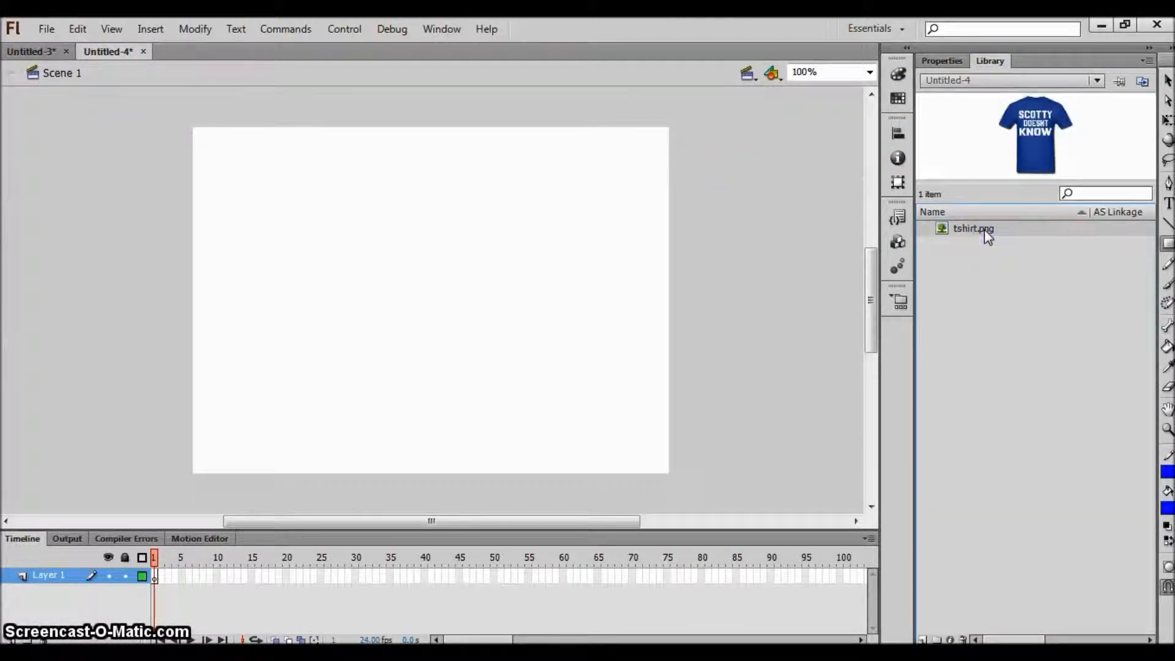
drag(984, 229, 425, 283)
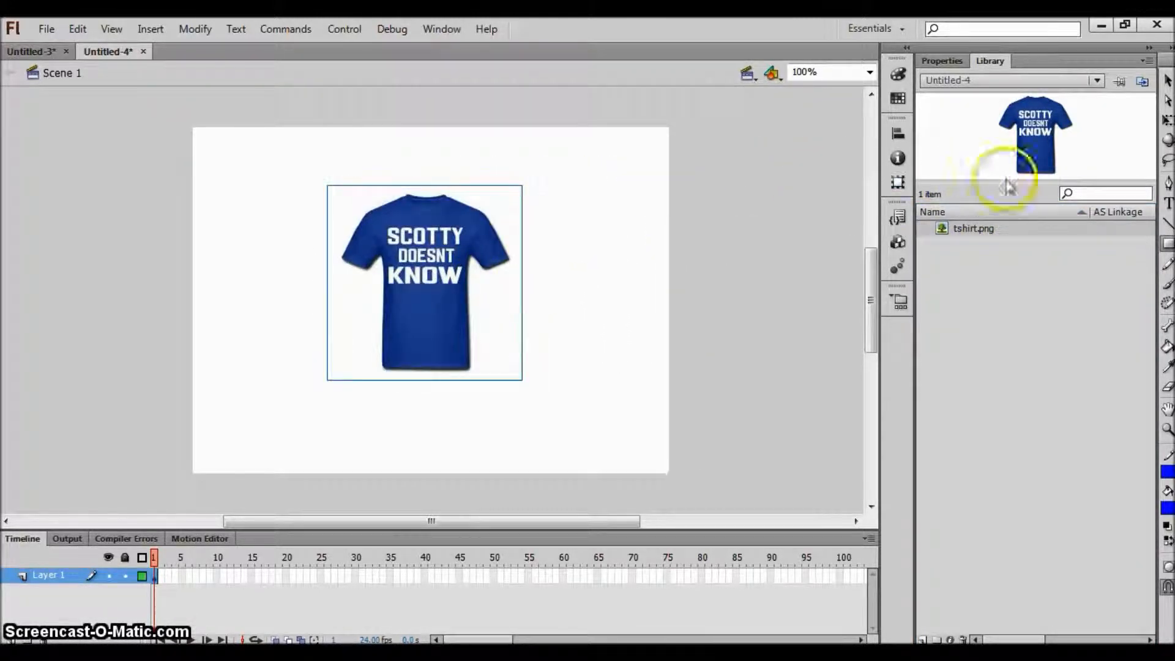
click(1167, 81)
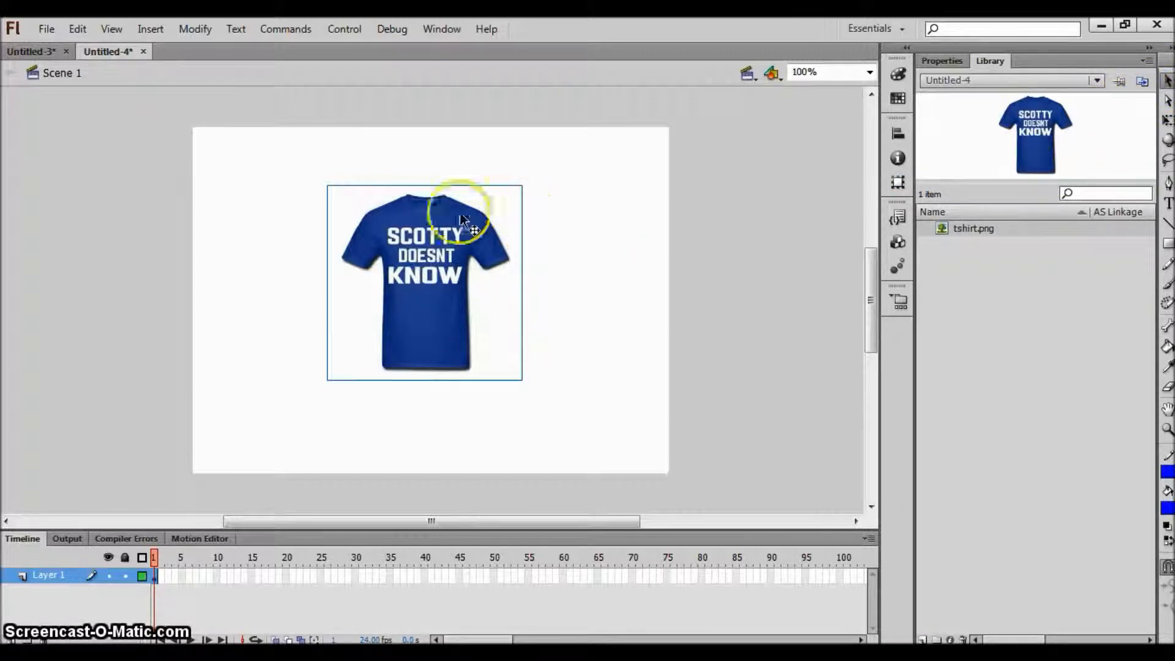
drag(445, 229, 311, 210)
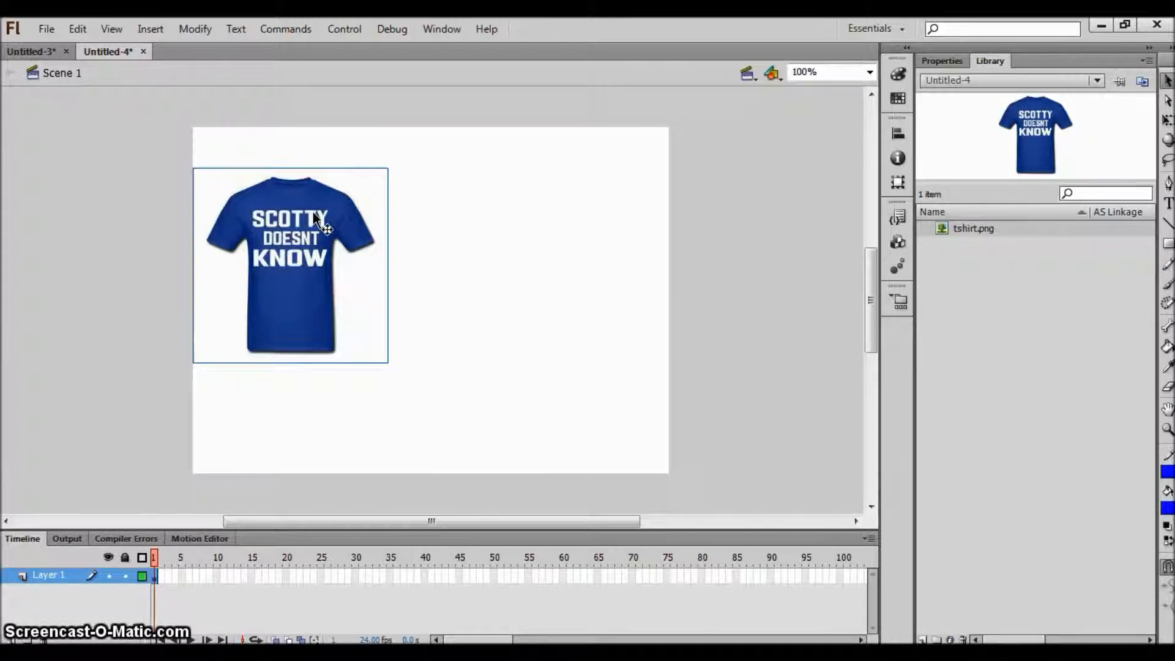
Convert the T-shirt bitmap on the stage to a Graphic symbol named tshirt_g
right_click(314, 212)
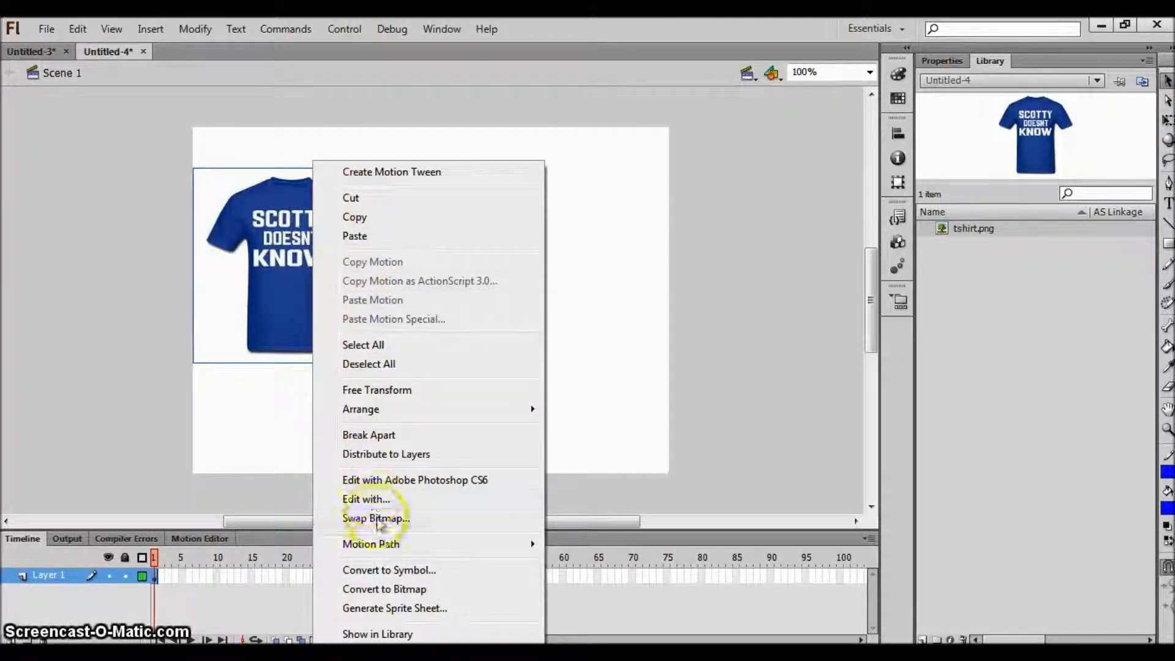
click(393, 571)
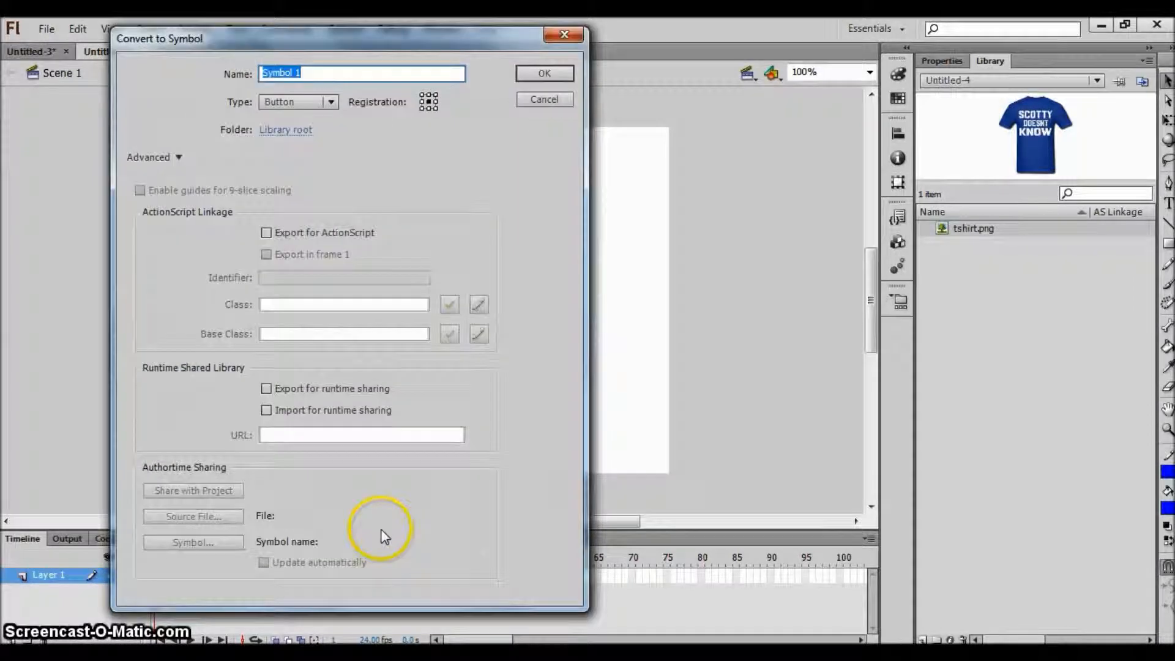
click(331, 101)
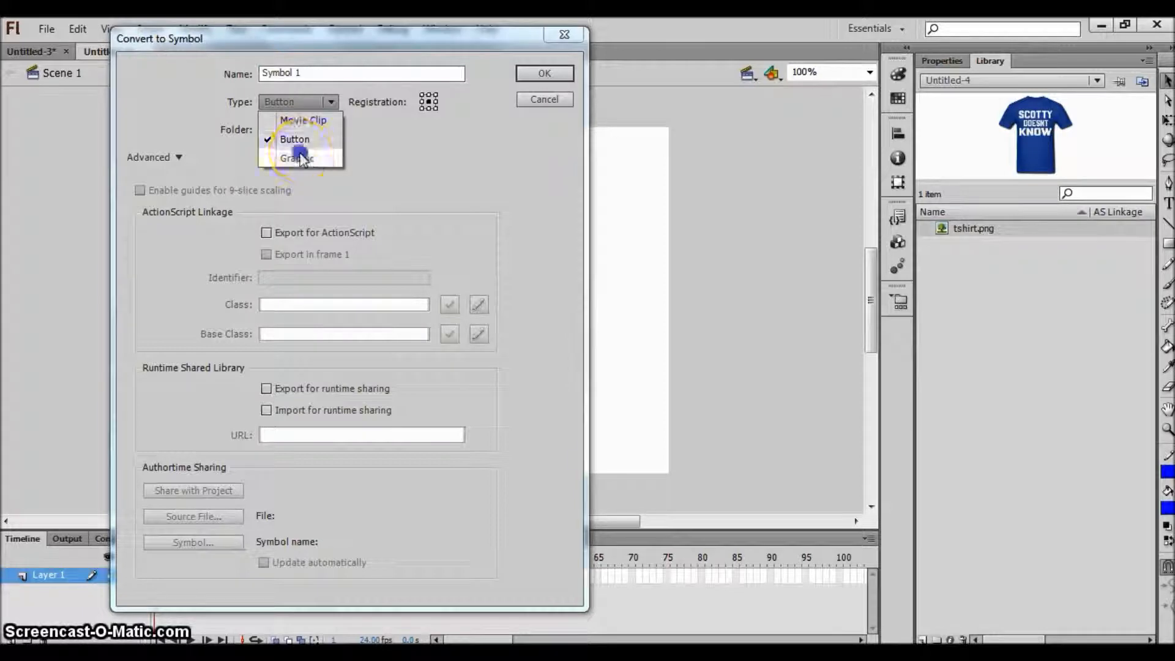
click(300, 156)
drag(329, 72, 205, 71)
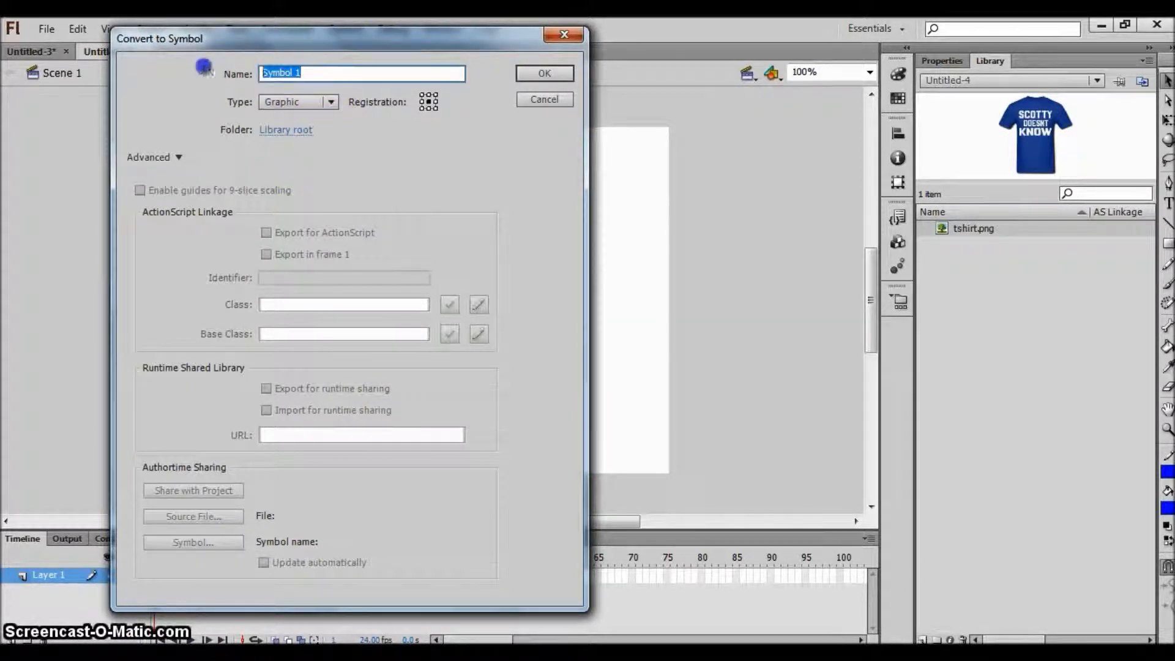
text(tshirt)
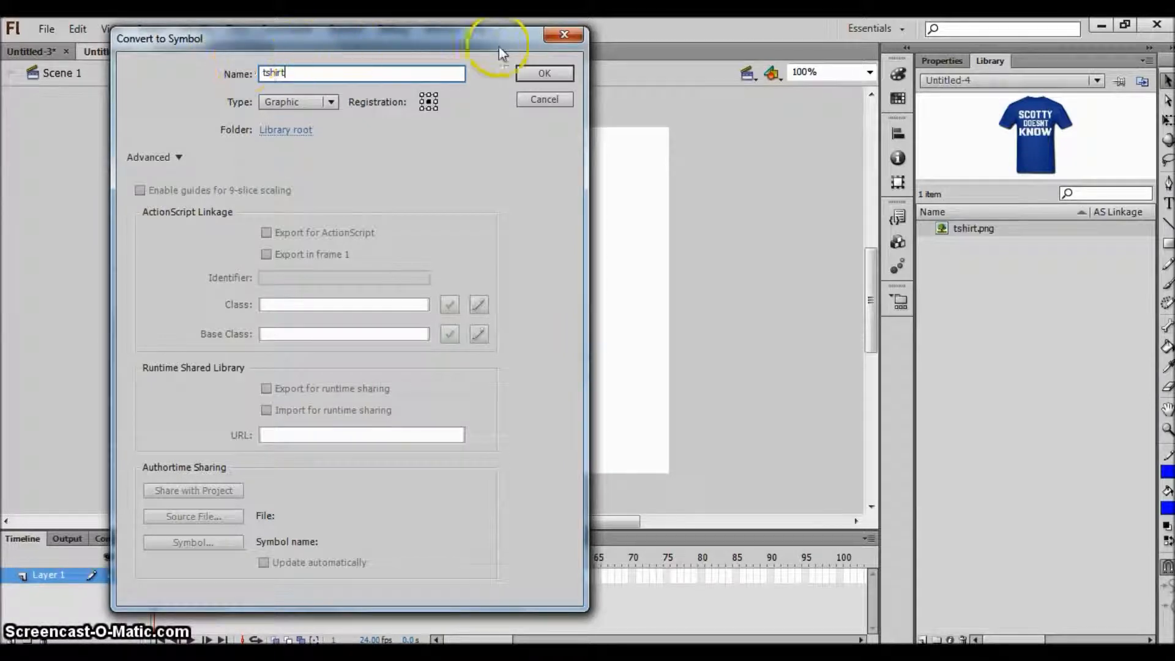
text(_g)
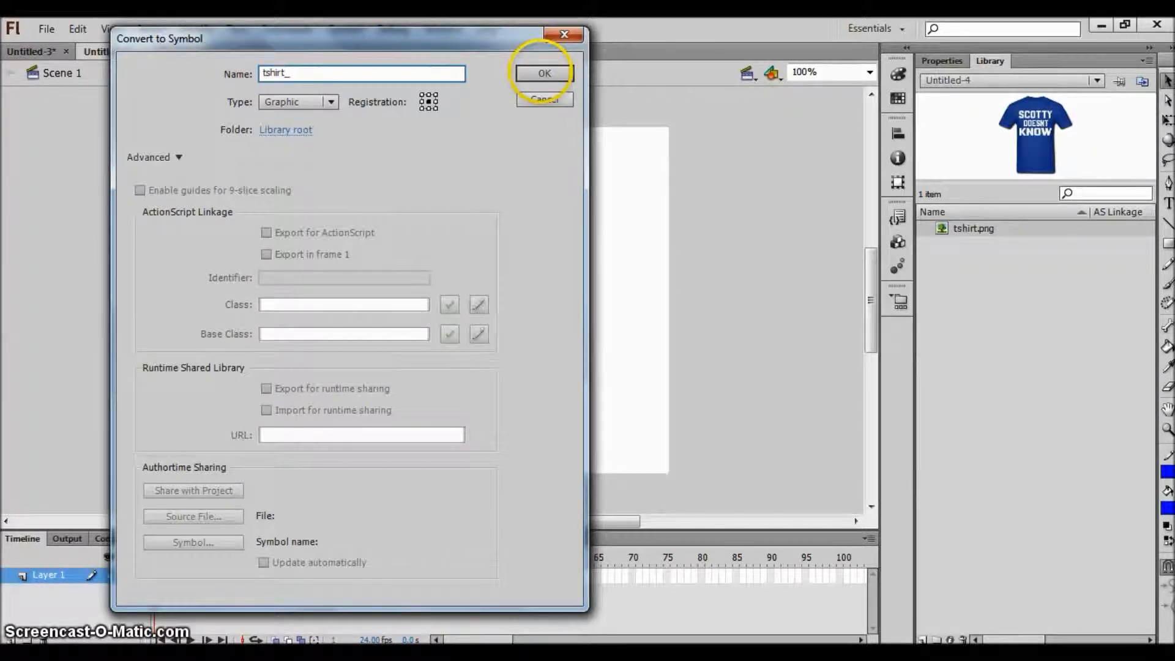
click(329, 102)
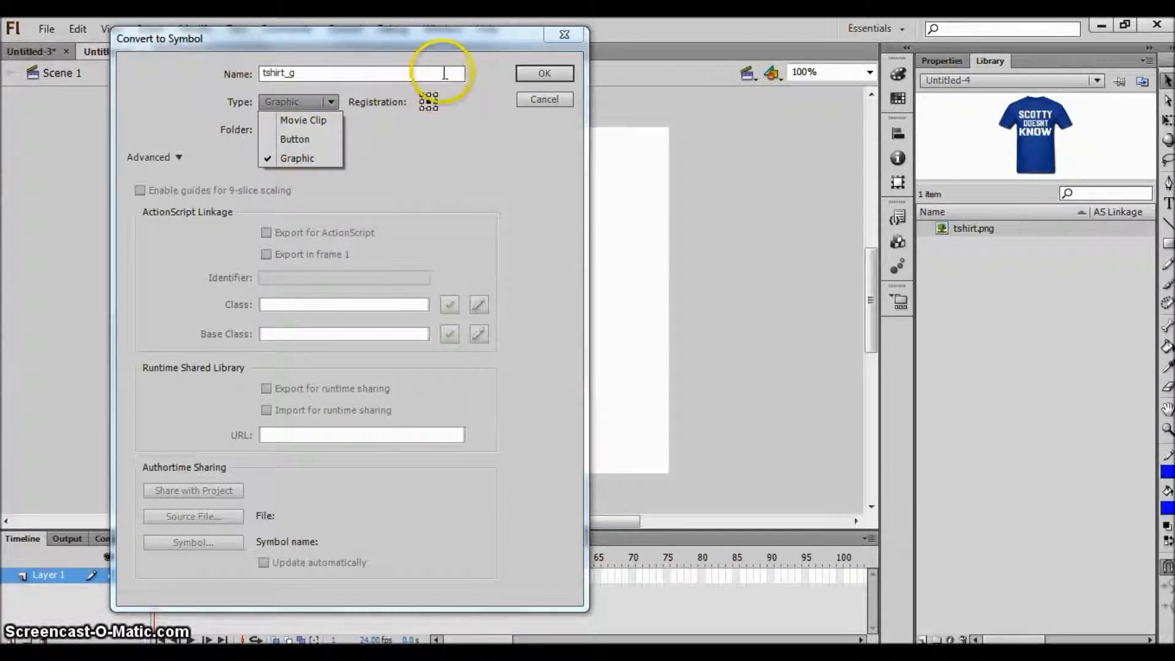
click(445, 73)
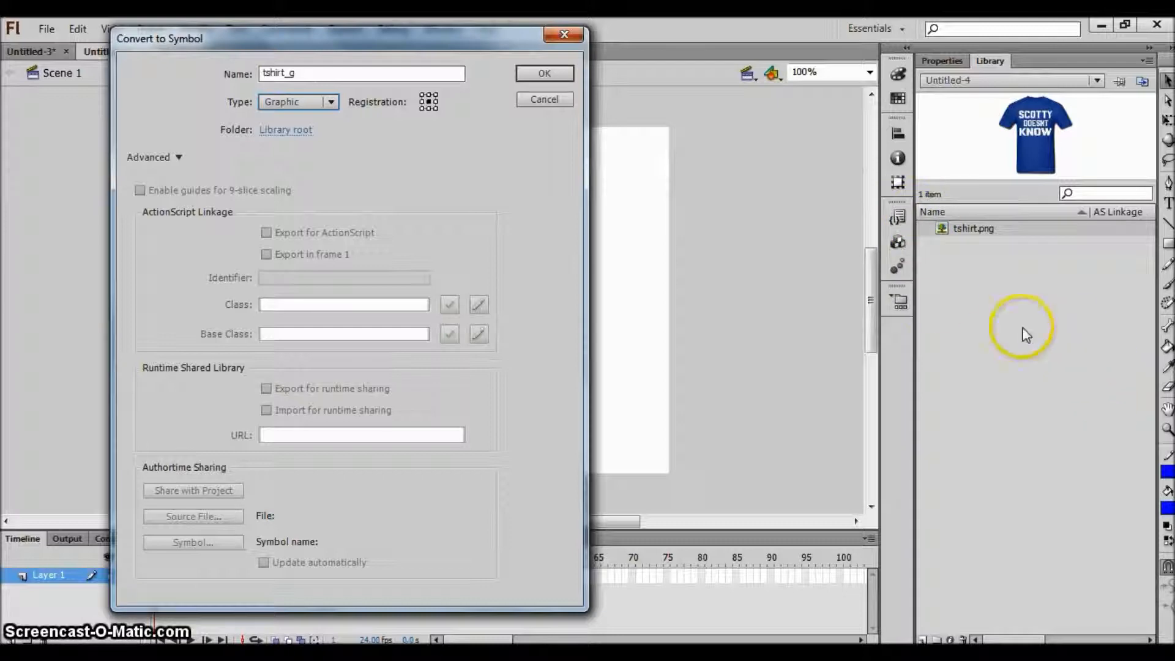
click(548, 75)
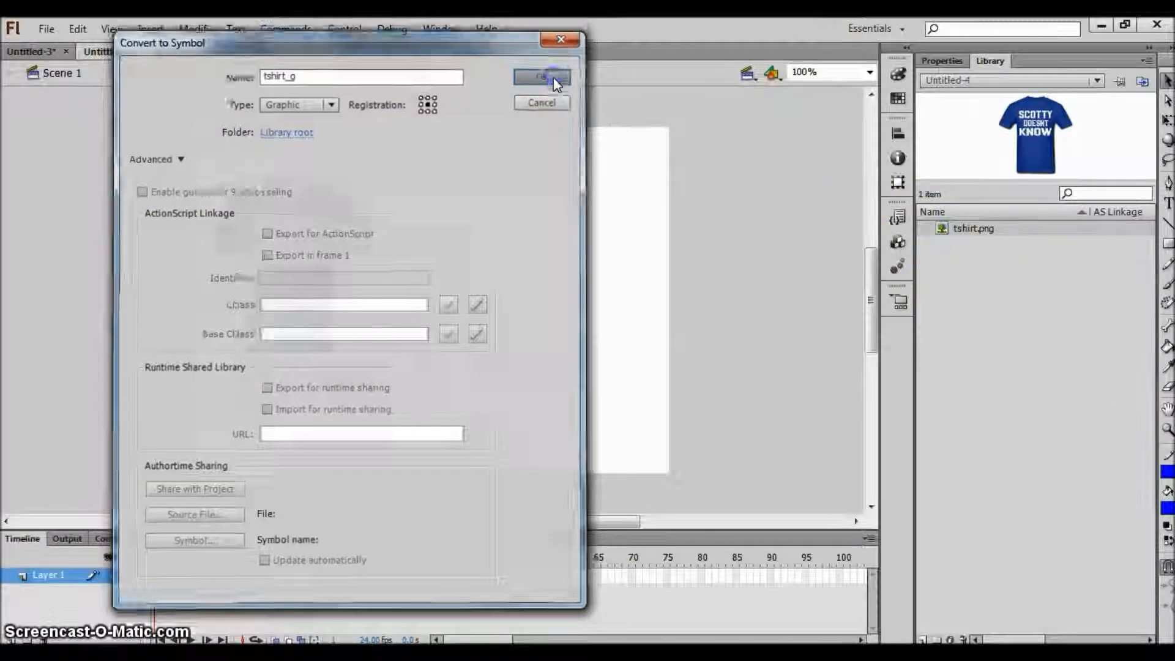
click(499, 172)
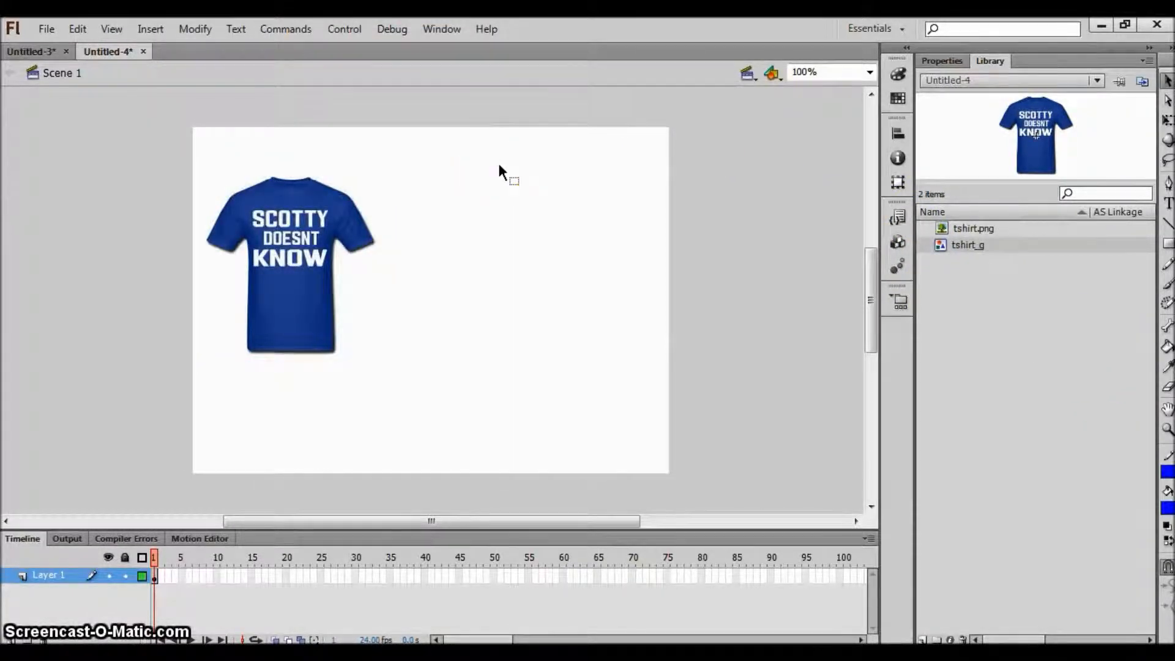
Shrink the T-shirt symbol to a tiny size with Free Transform and move it to the middle of the stage
click(293, 175)
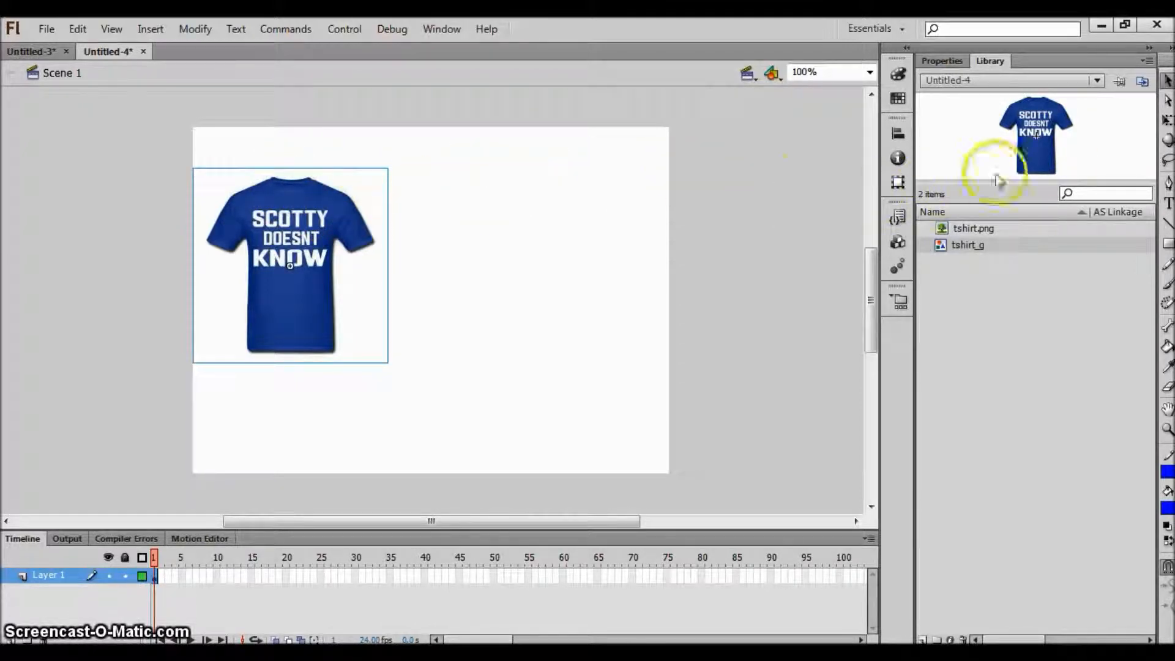
click(1168, 122)
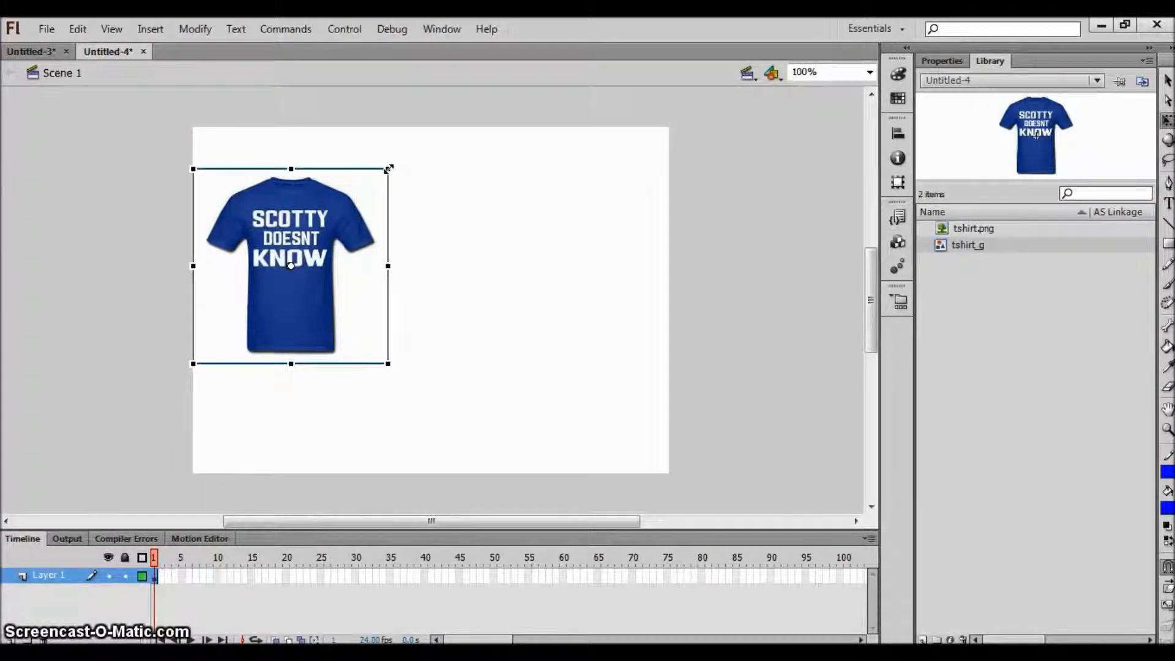
drag(388, 169, 302, 252)
click(361, 280)
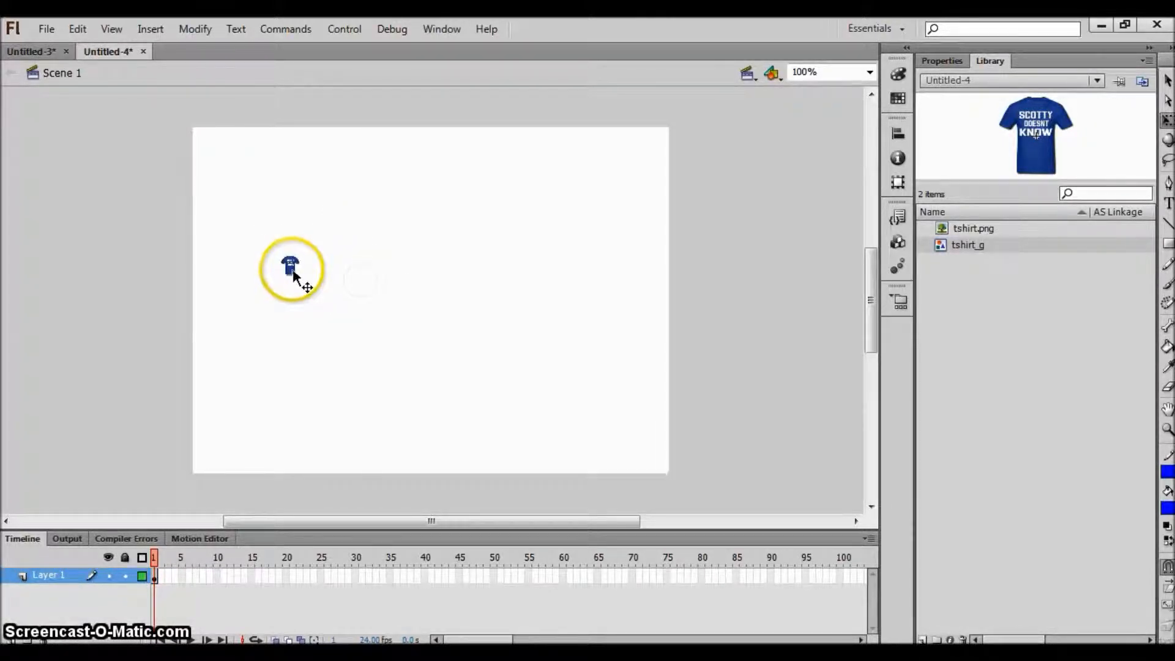
drag(290, 268, 453, 284)
click(475, 281)
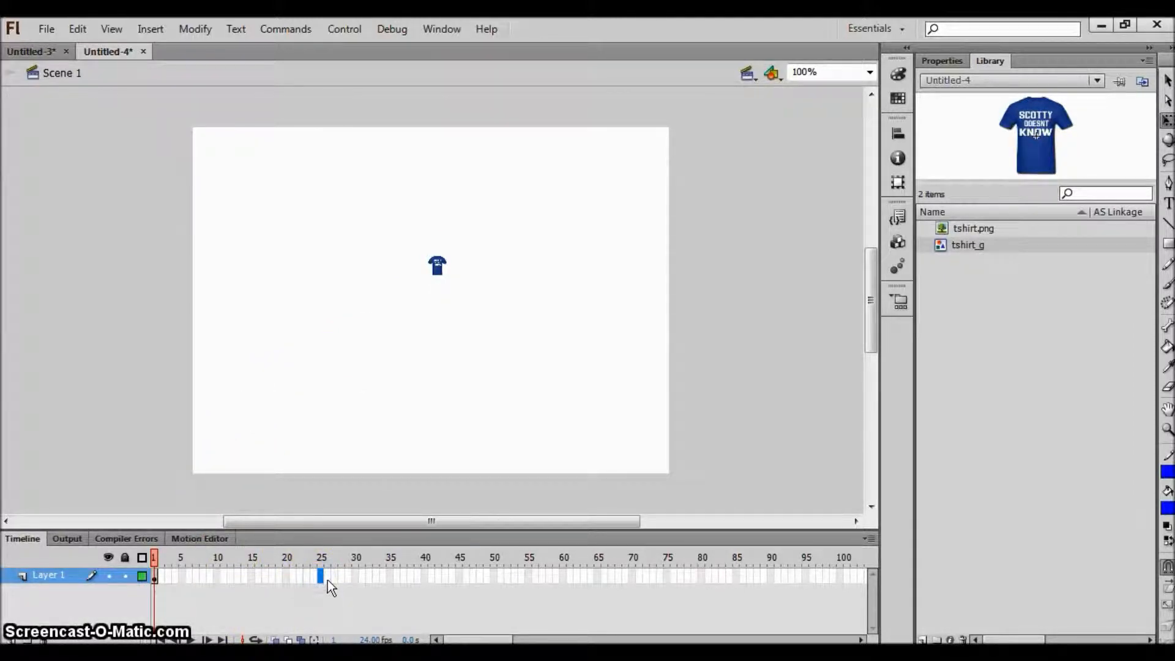
Insert a keyframe at frame 25 and enlarge the T-shirt there until it spans about the full stage width
key(F6)
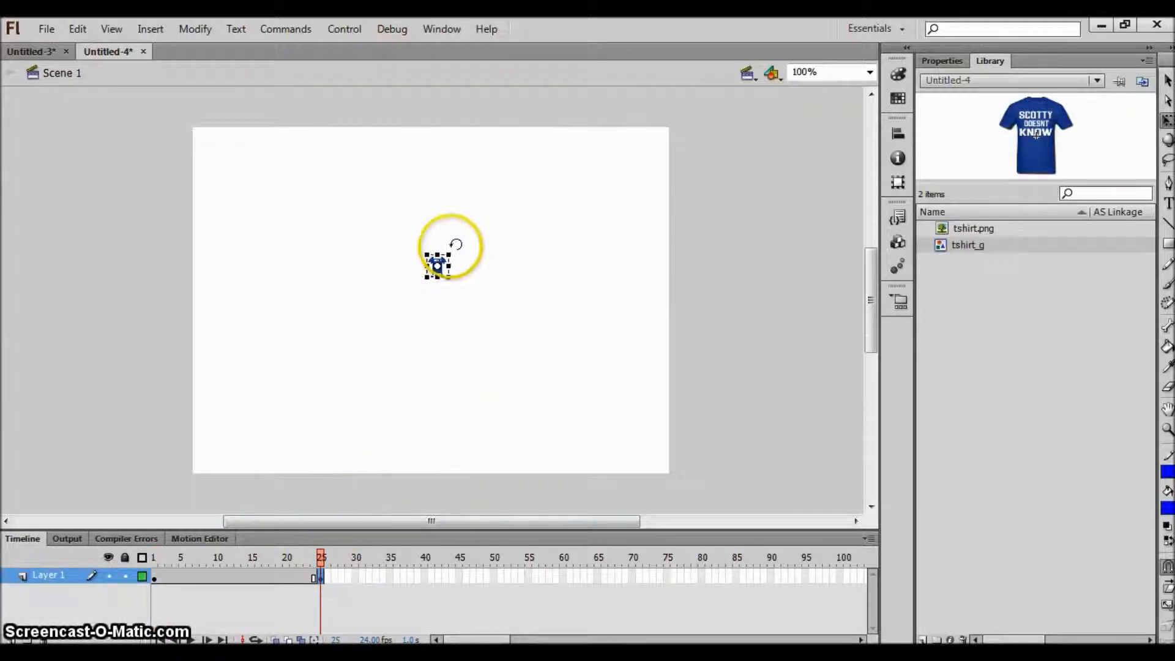
drag(450, 252, 685, 19)
drag(569, 224, 564, 228)
click(750, 295)
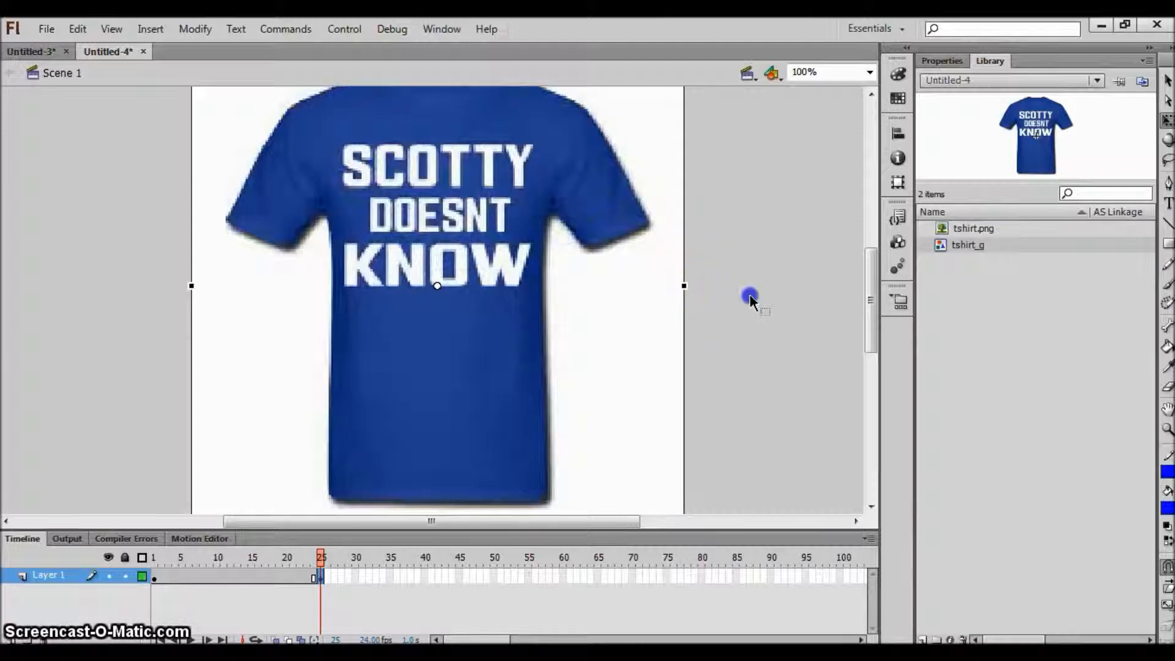
Play the animation from frame 1 several times to check the change between the two keyframes
click(154, 578)
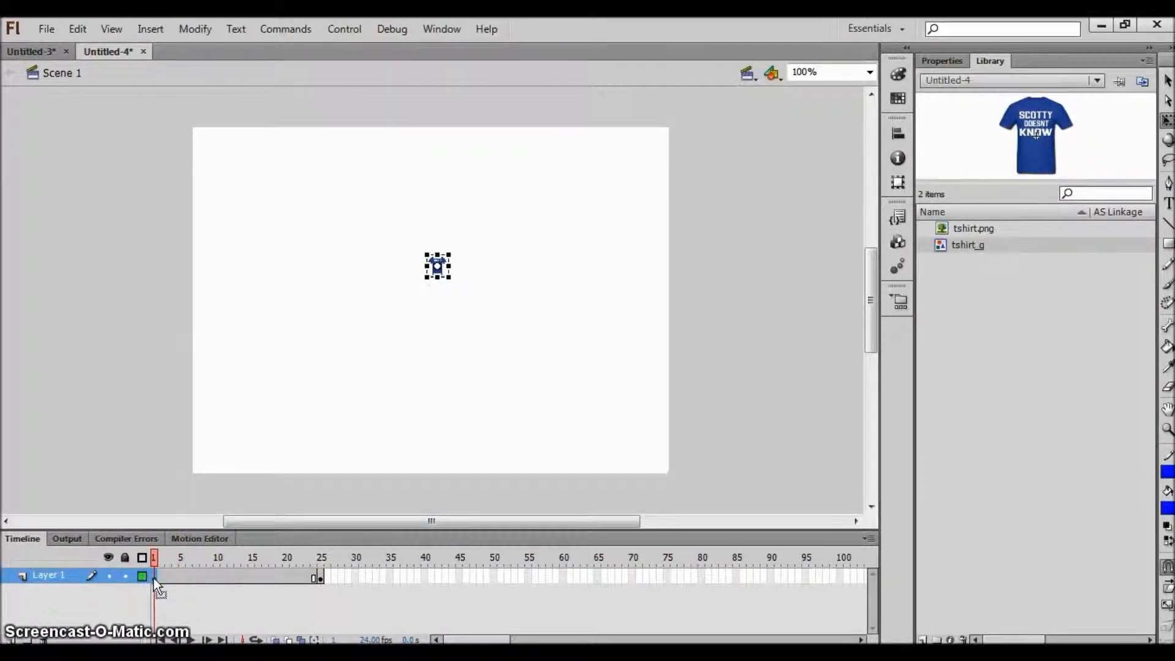
key(Return)
key(Return)
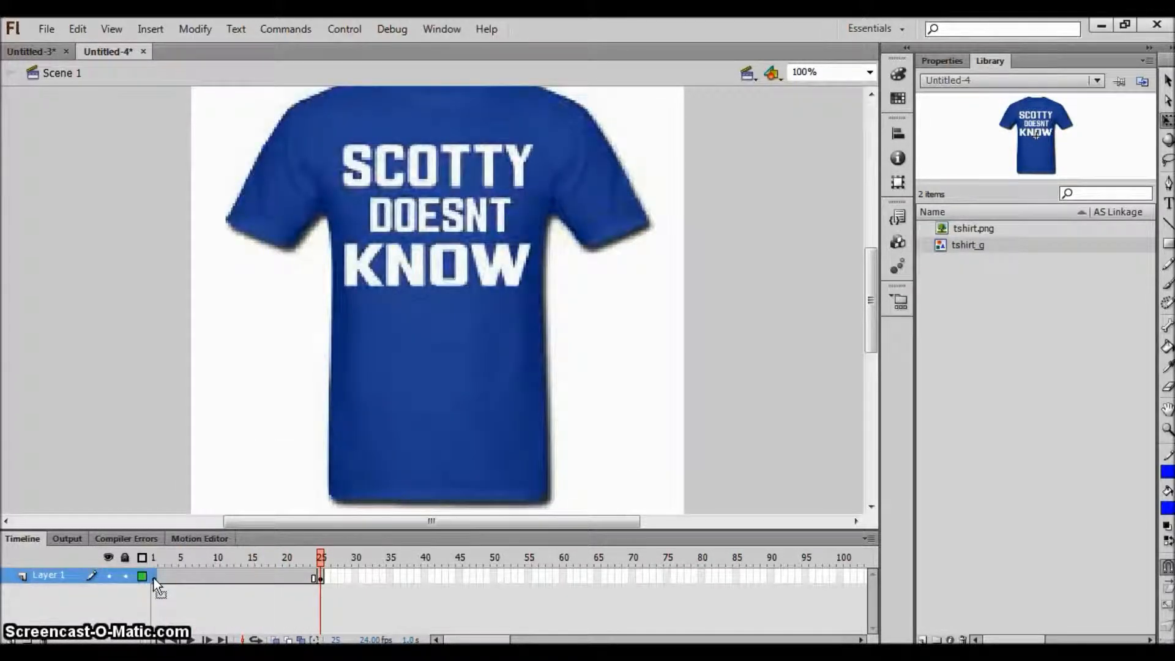
key(Return)
key(Return)
key(Return)
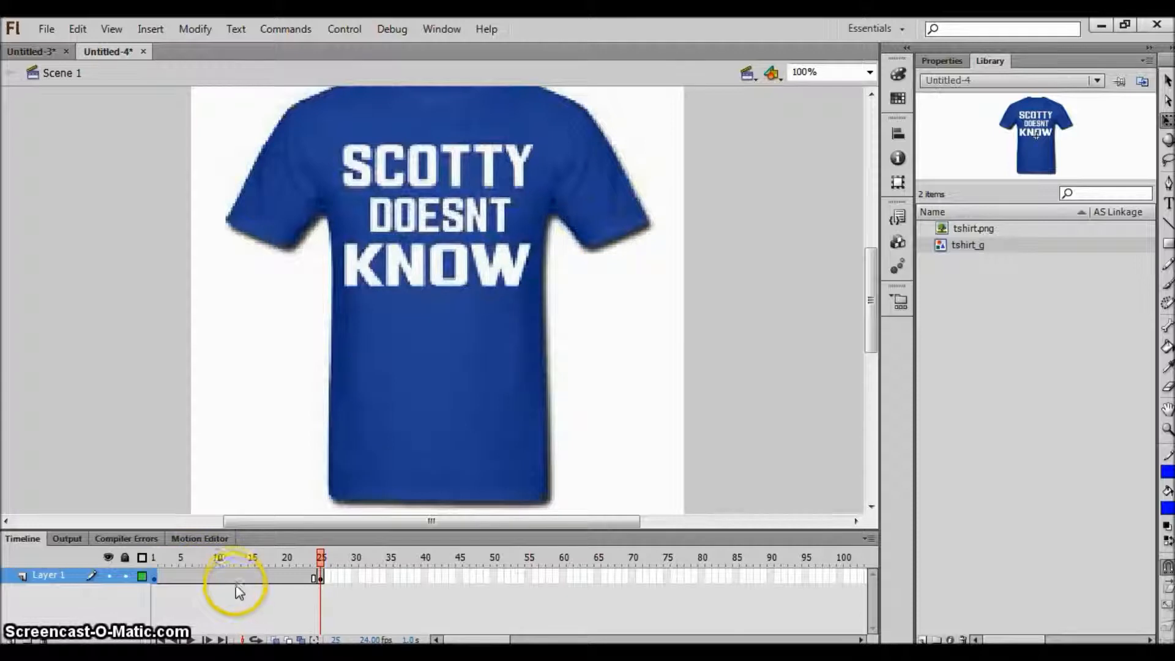
Create a classic tween between the keyframes at frames 1 and 25 and play the animation
right_click(234, 576)
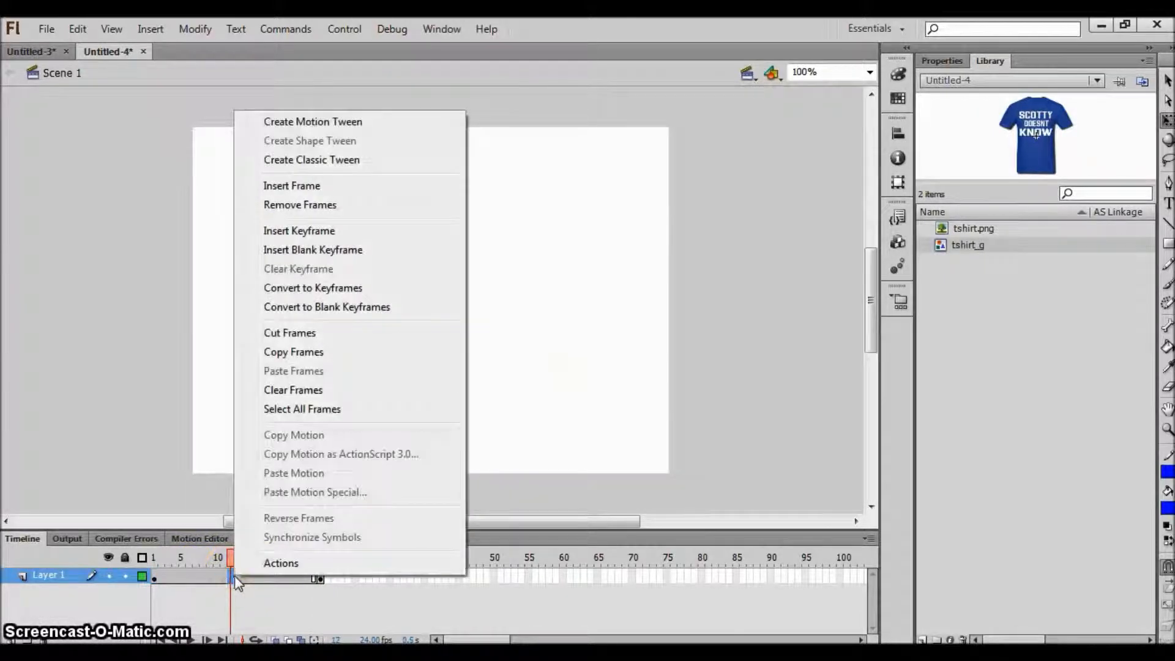
click(315, 160)
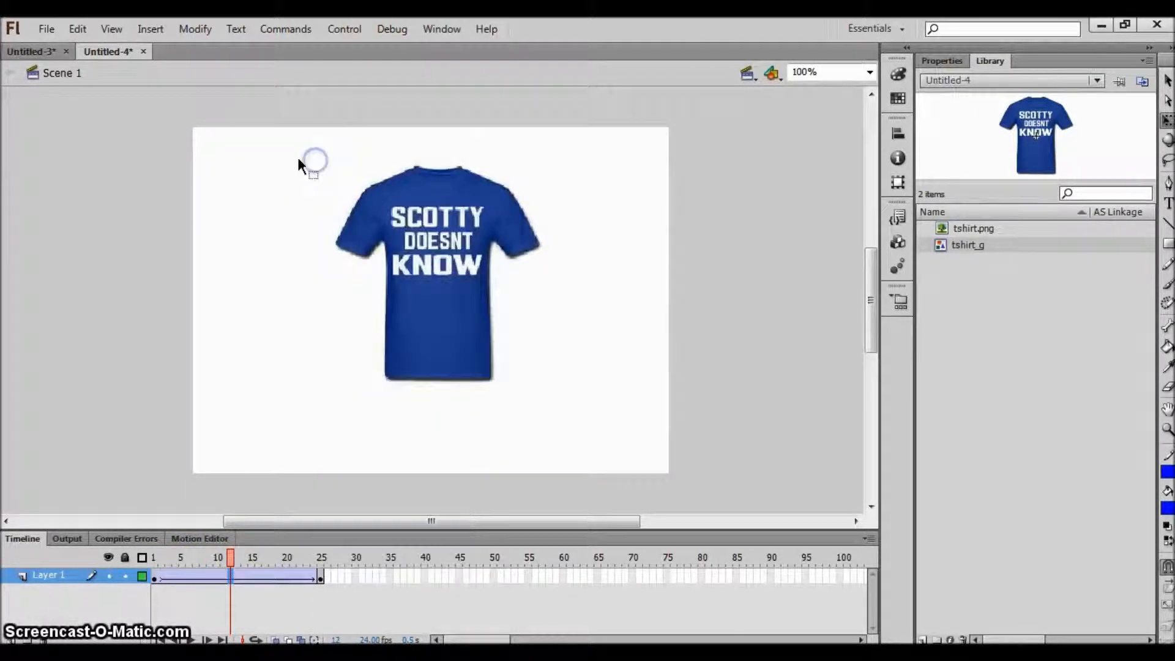
key(Return)
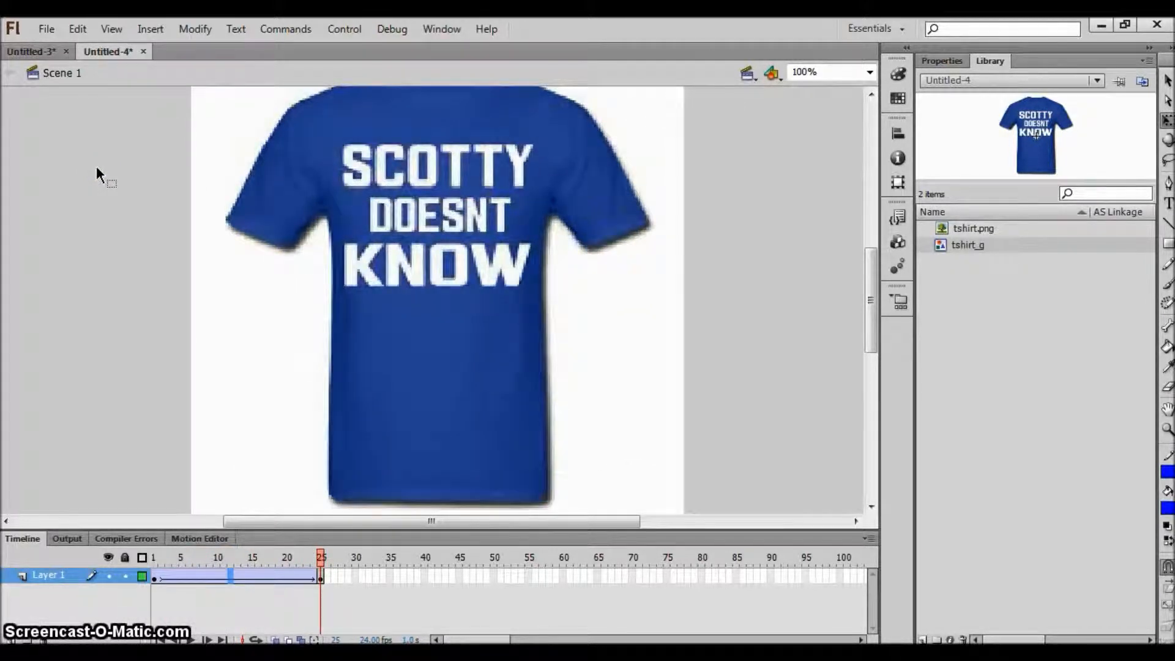
Apply an Alpha color effect of 0% to the tiny T-shirt in the keyframe at frame 1
click(155, 578)
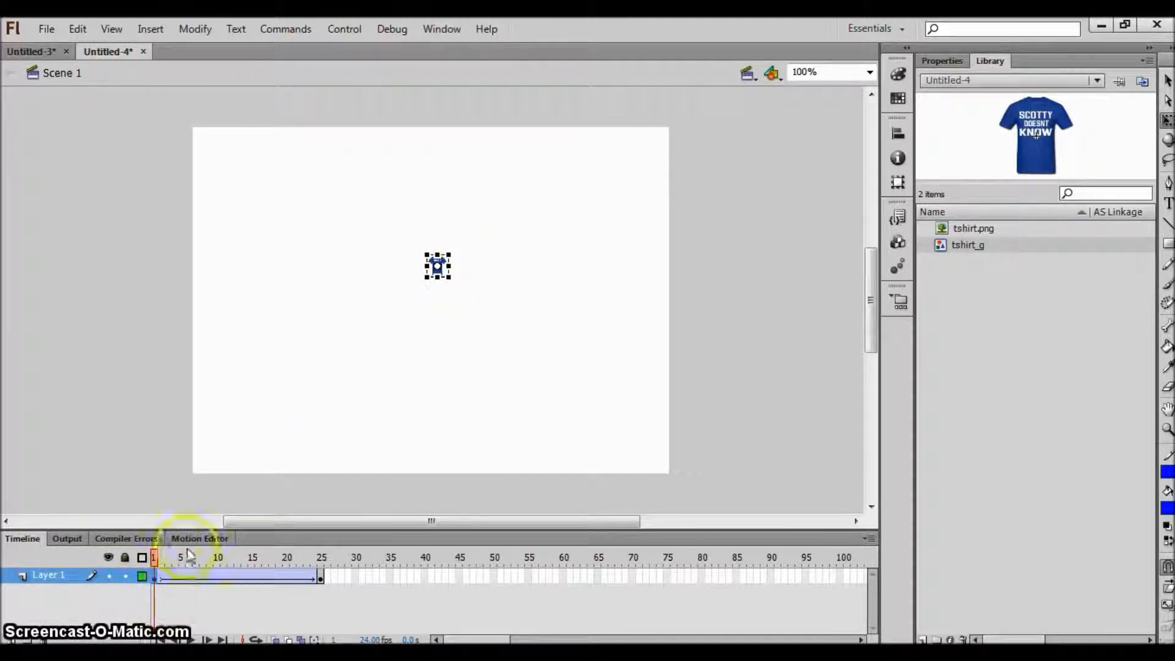
click(942, 61)
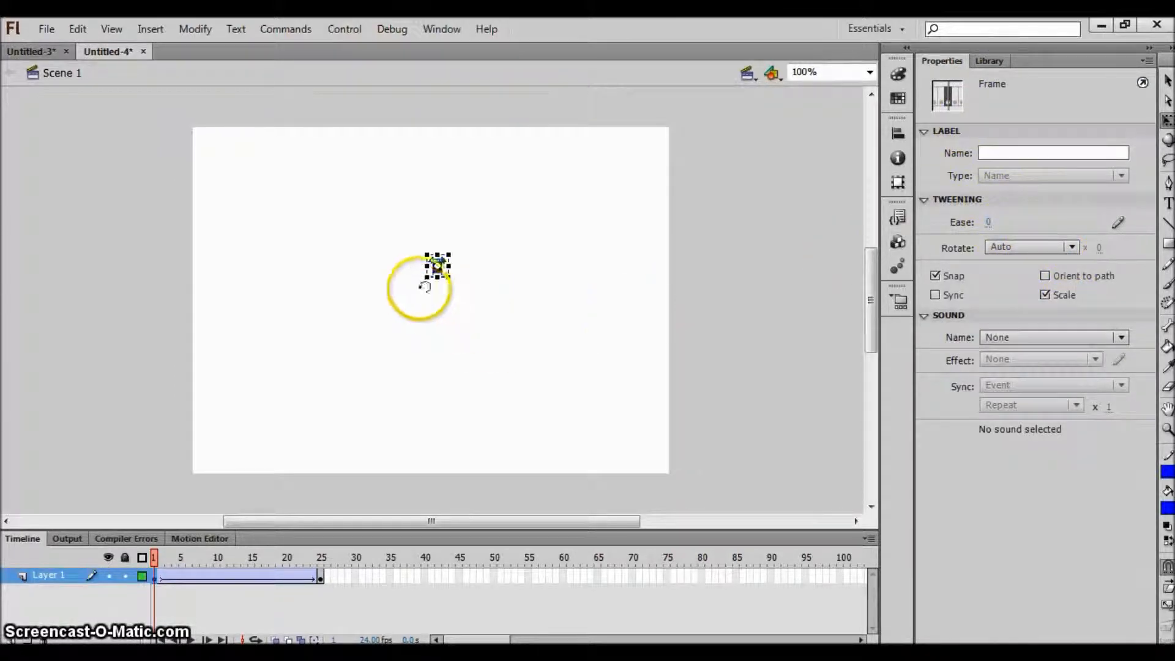
click(437, 262)
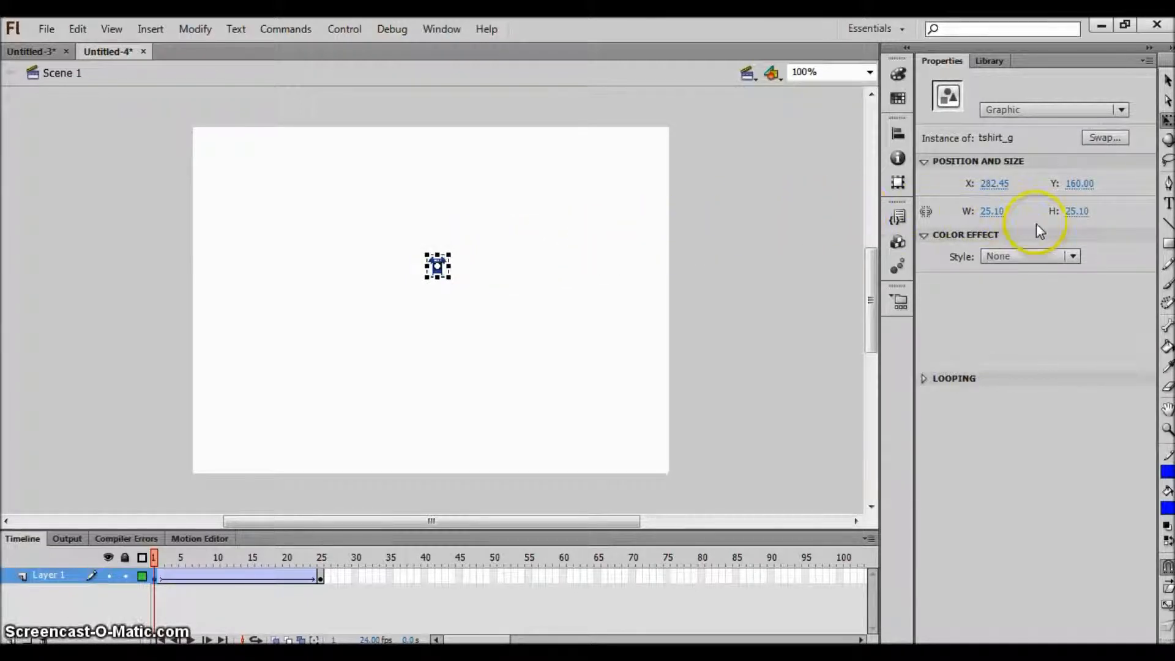
click(1073, 258)
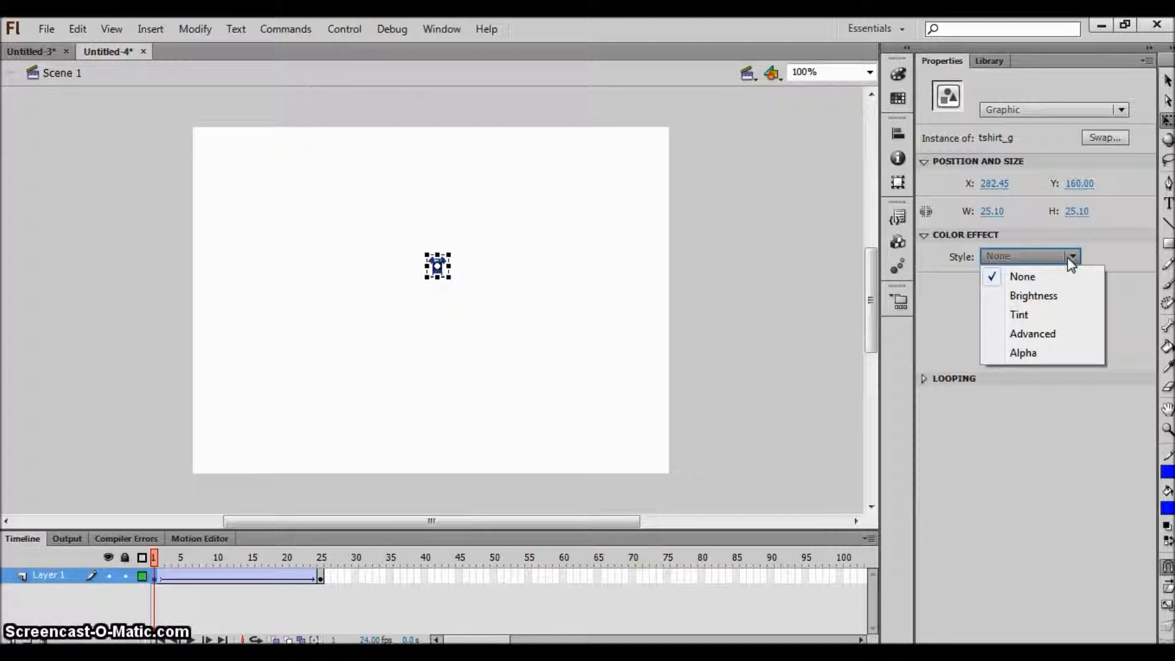
click(1041, 354)
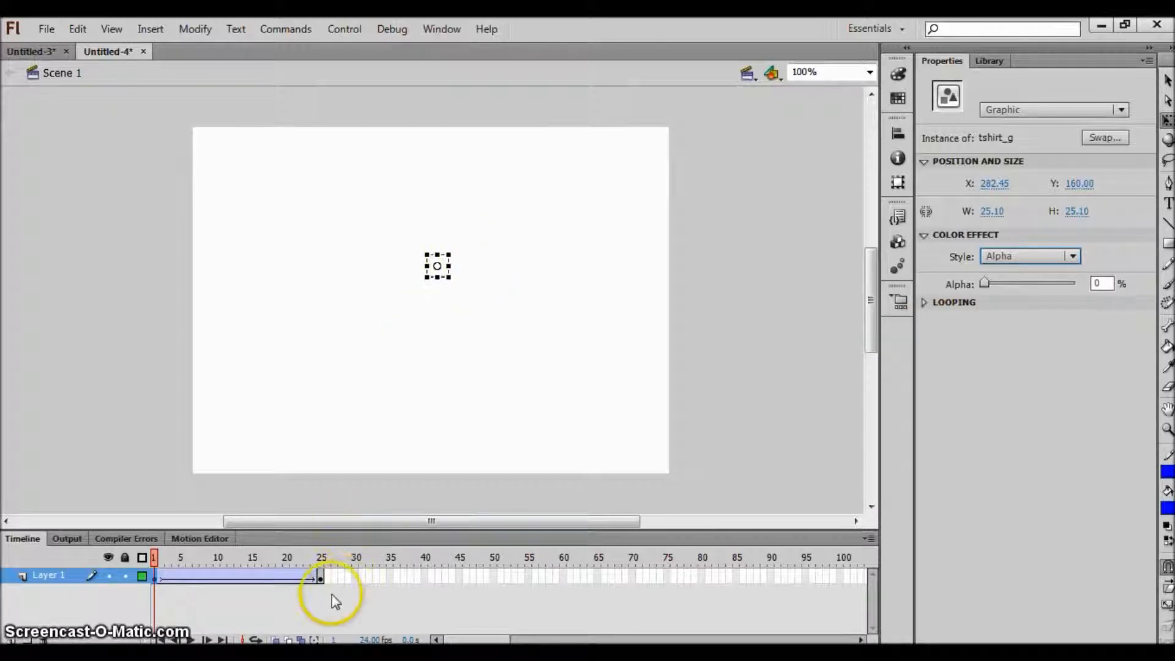
Inspect the T-shirt at frame 25 and play the animation from near the start to check the fade-in
click(320, 576)
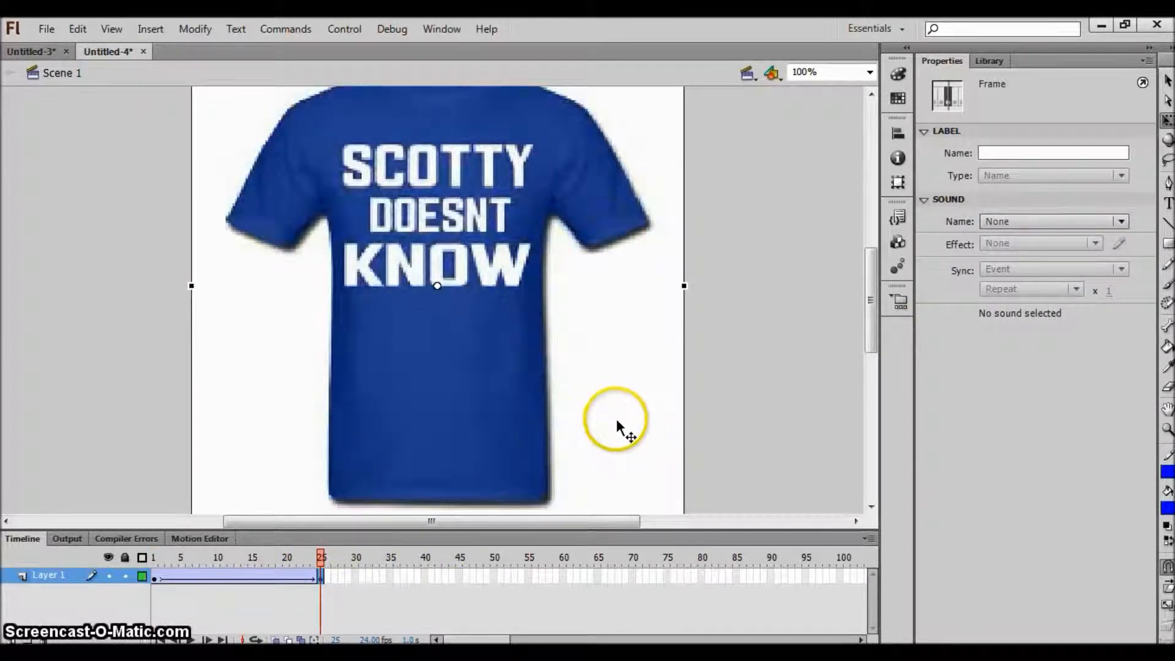
click(209, 576)
drag(250, 579, 321, 575)
click(175, 568)
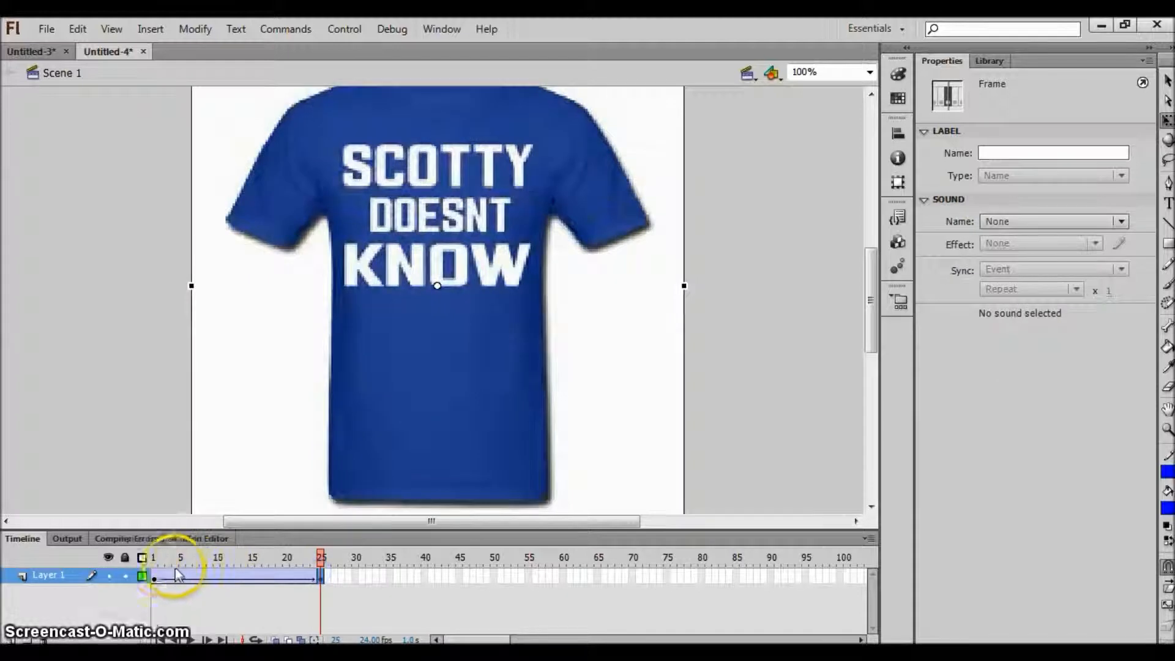
click(158, 577)
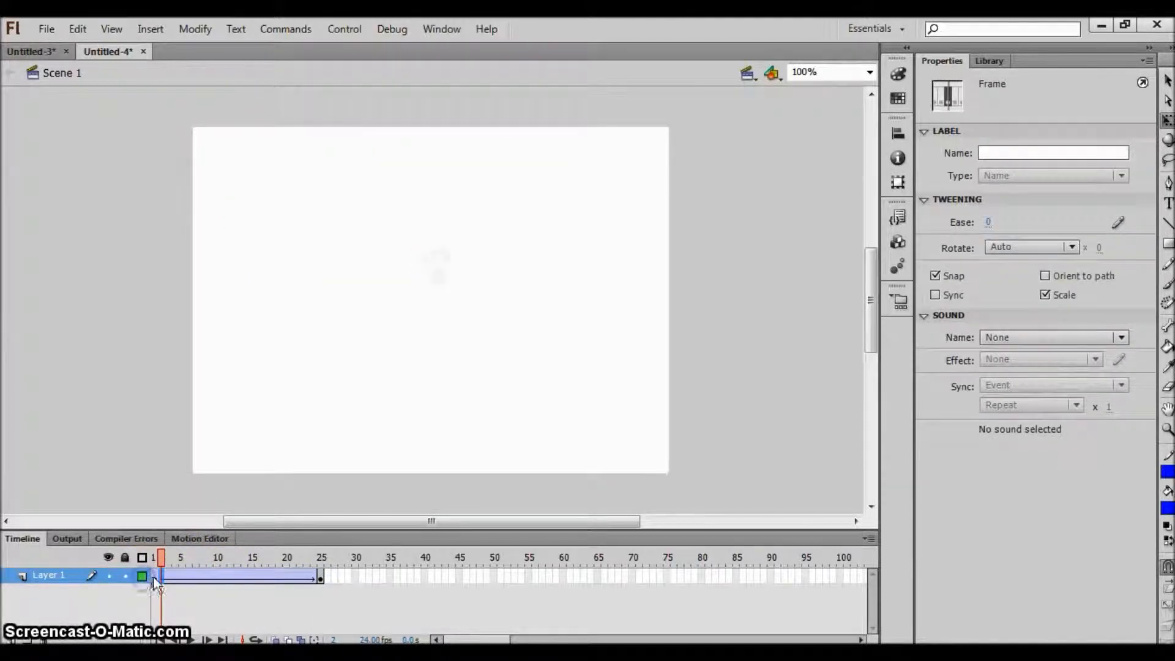
key(Return)
key(Return)
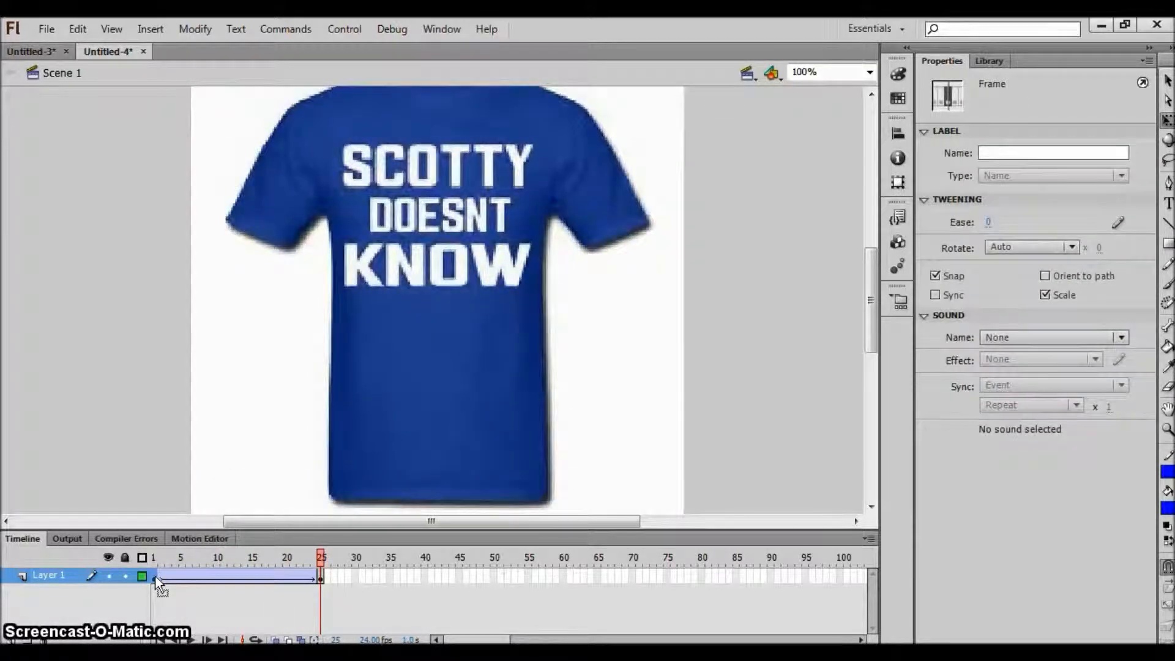
Insert a keyframe at frame 50 and apply an Alpha color effect of 0% to the T-shirt there
click(494, 575)
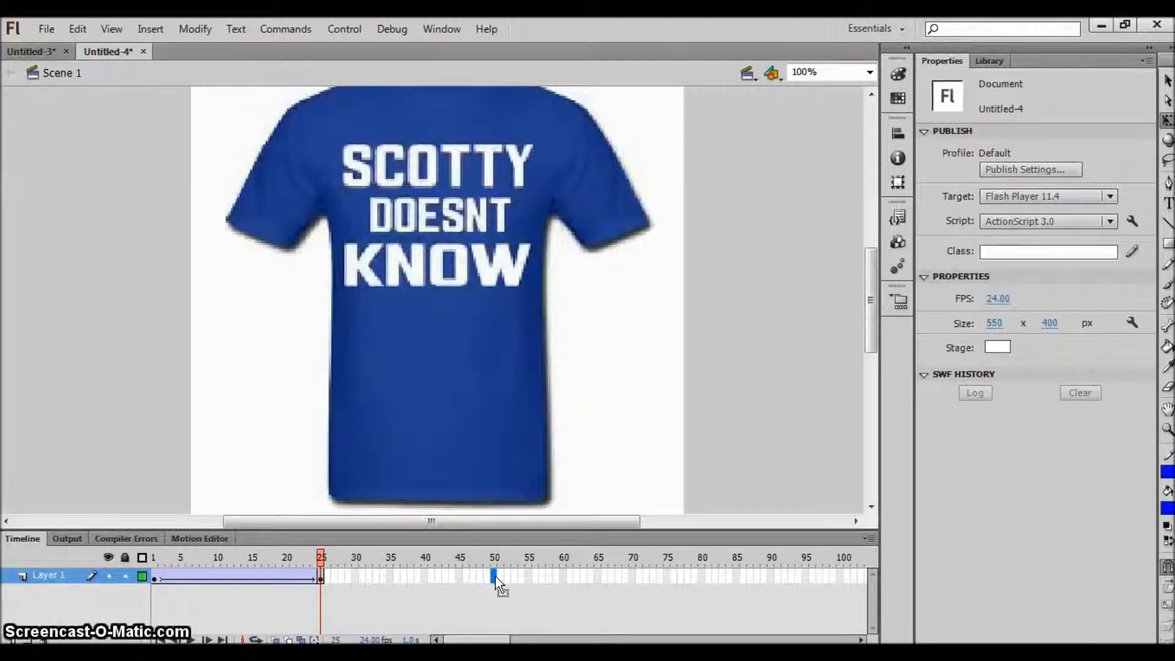
key(F6)
click(478, 268)
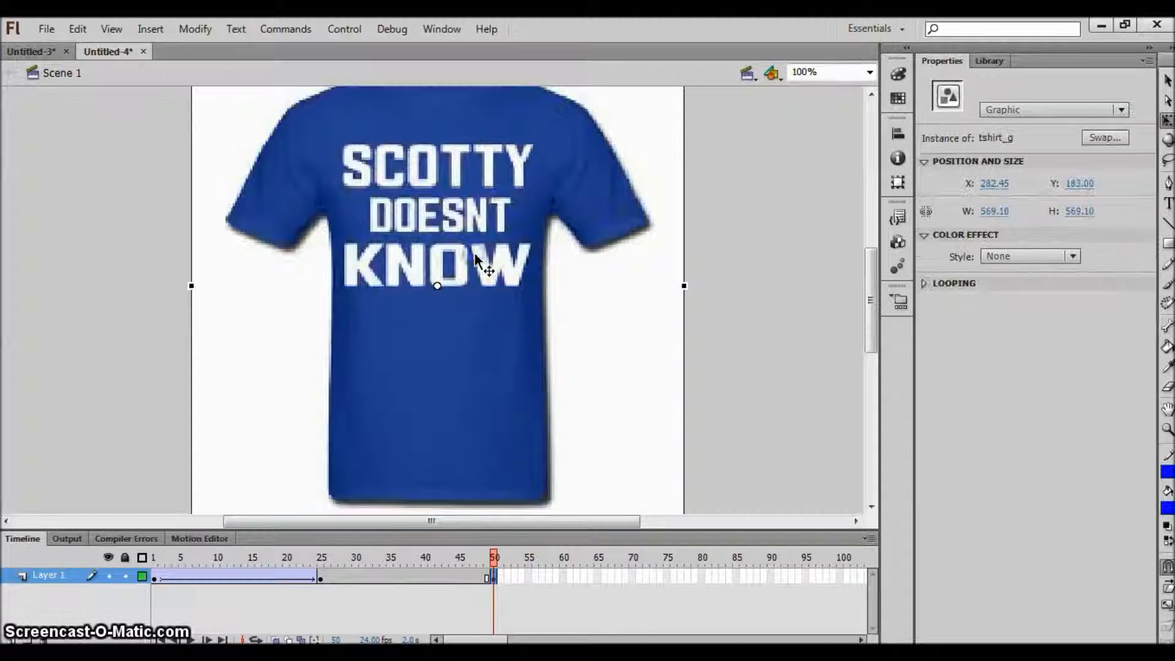
click(1072, 256)
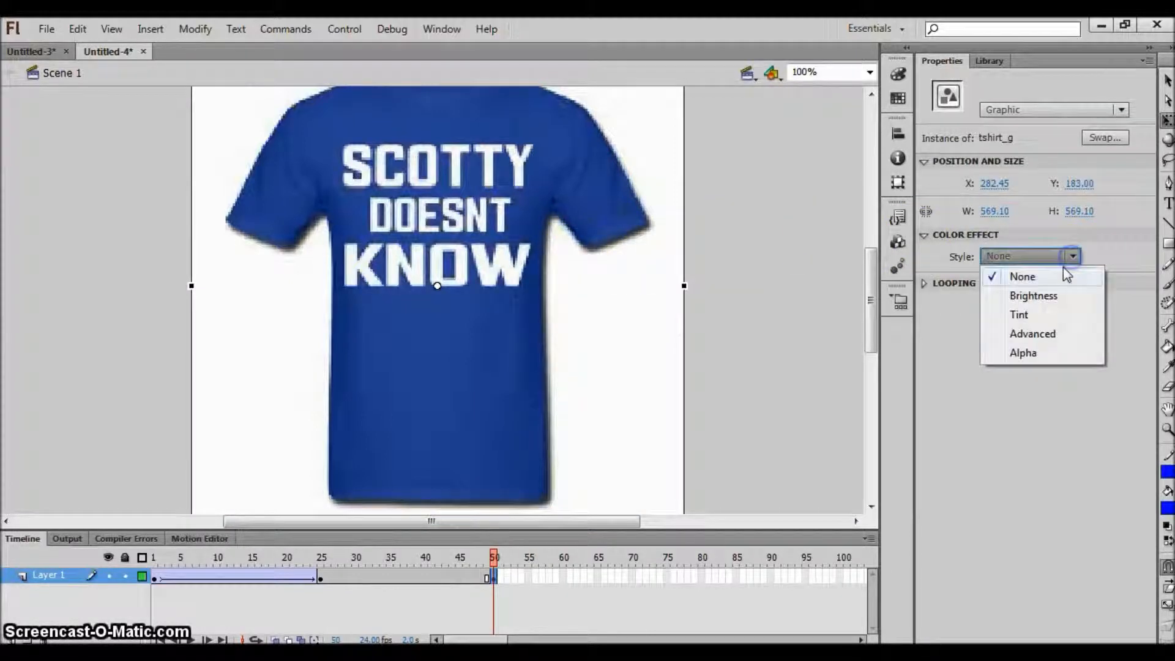
click(1032, 354)
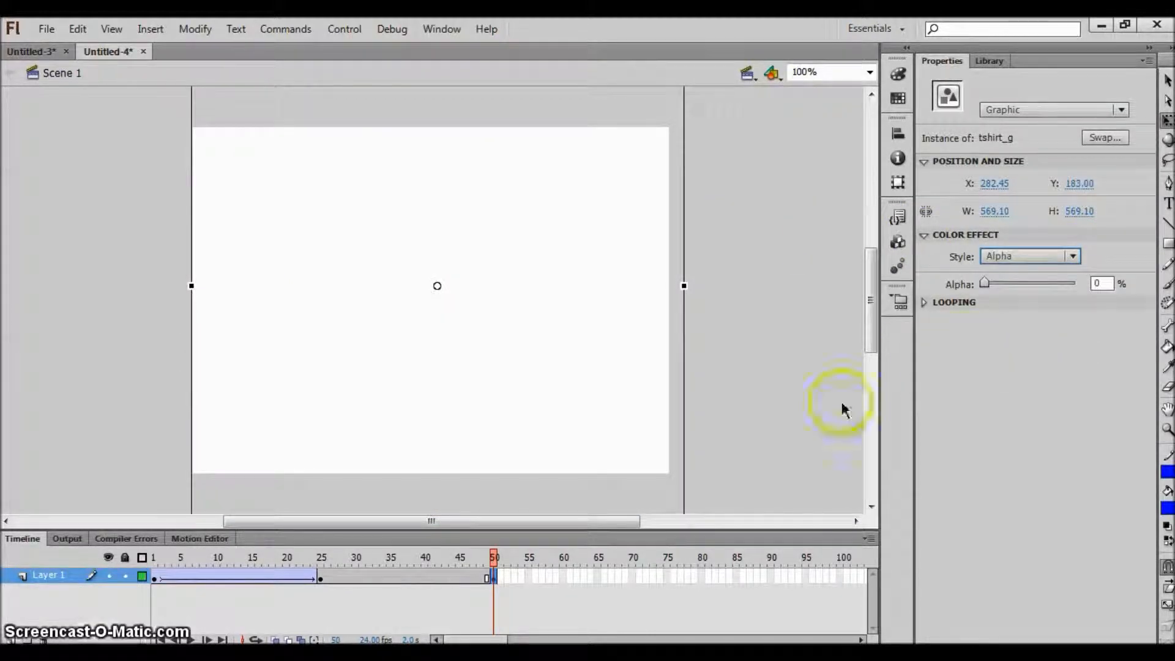
Create a classic tween between the keyframes at frames 25 and 50 and play the animation from frame 1
right_click(387, 578)
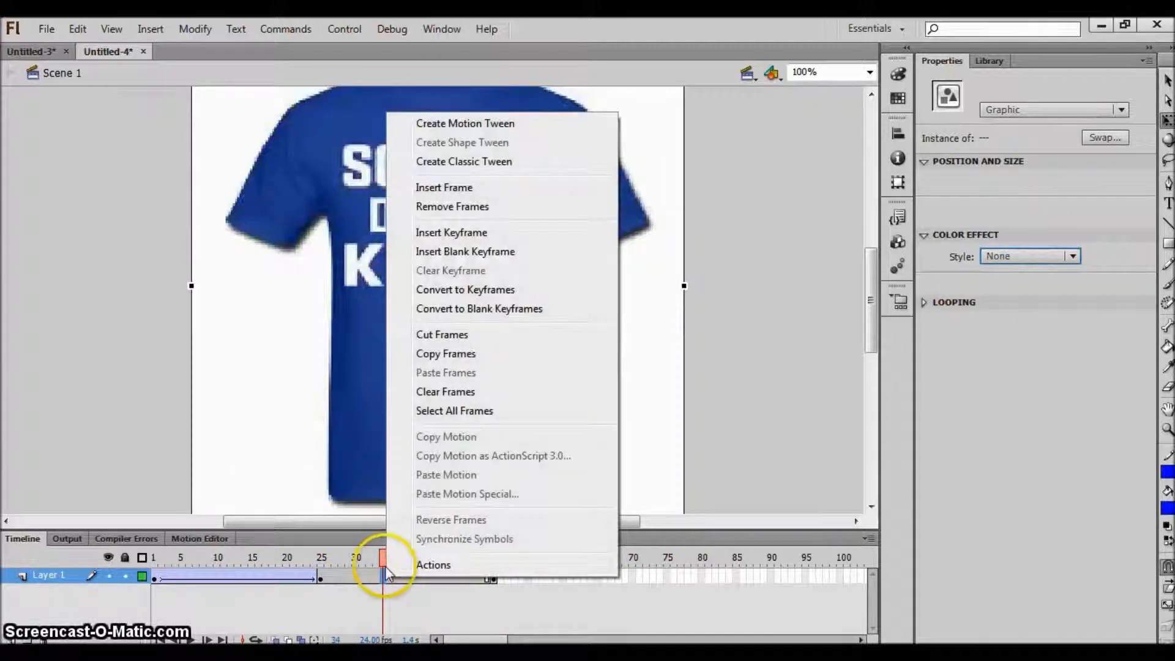
click(427, 161)
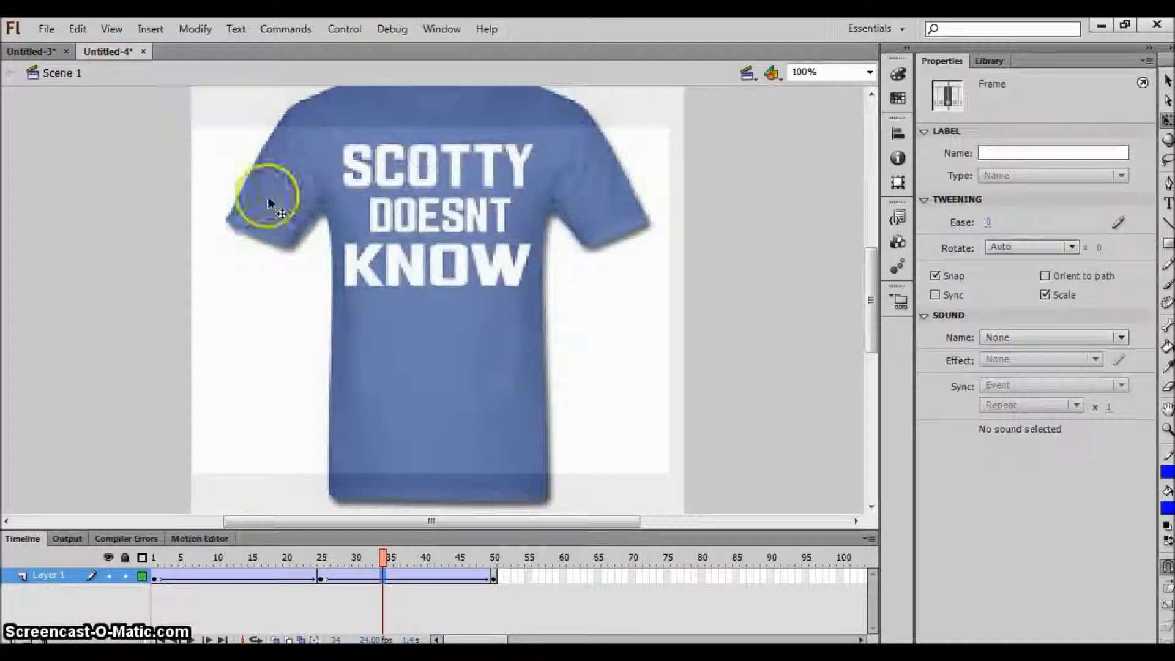
click(158, 576)
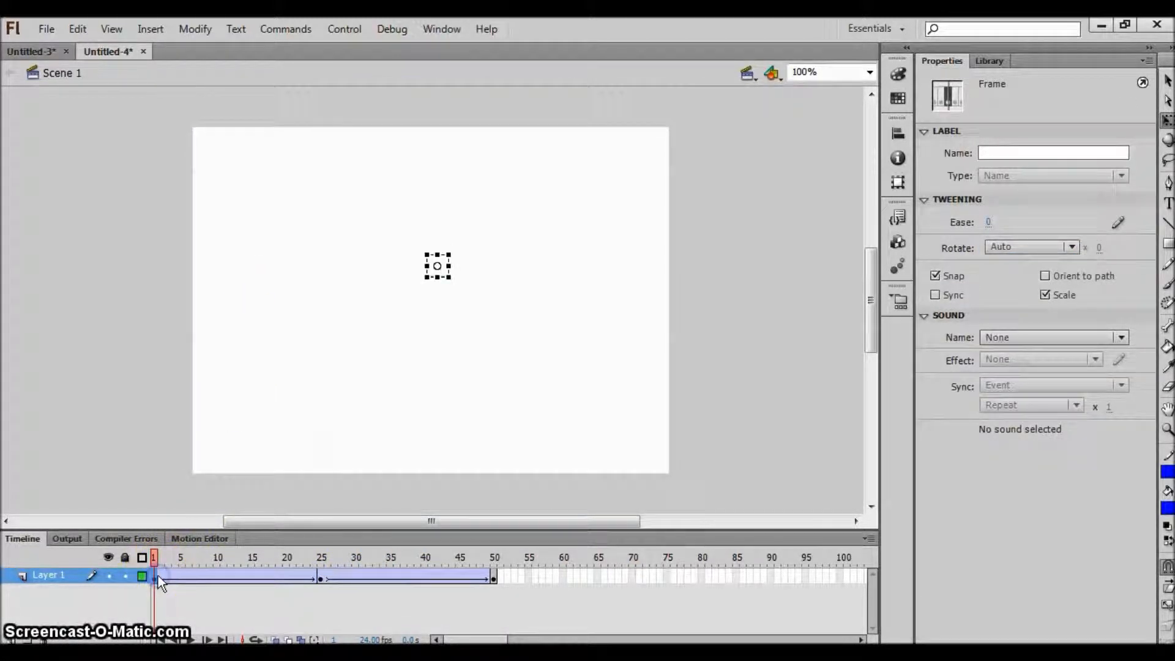
key(Return)
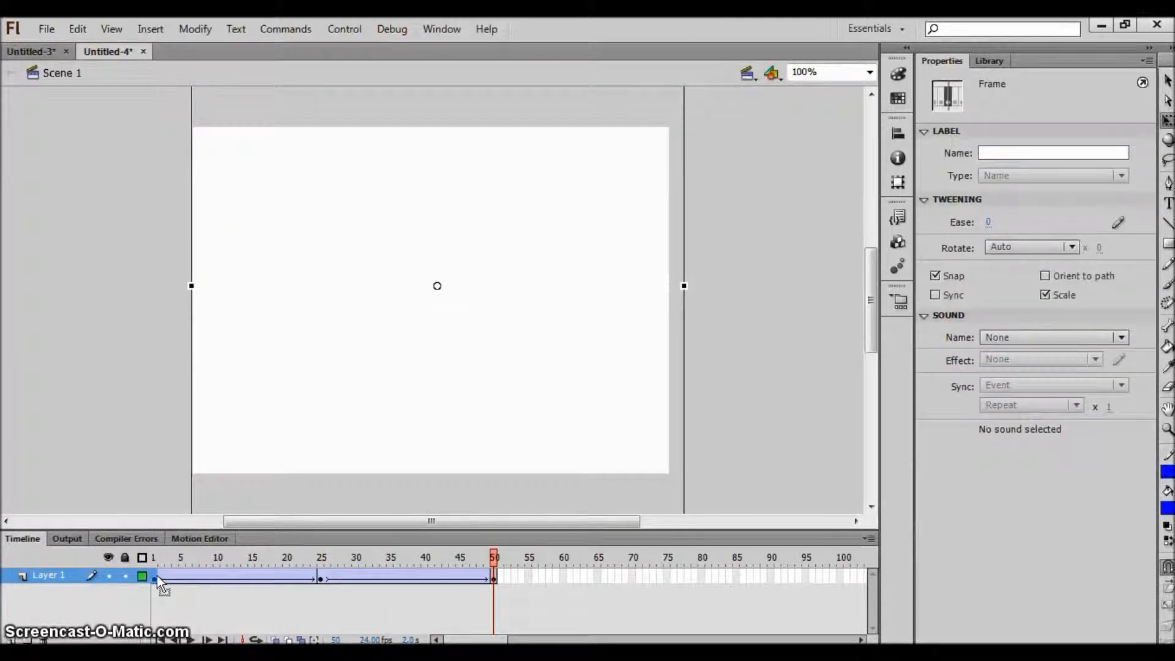
click(312, 525)
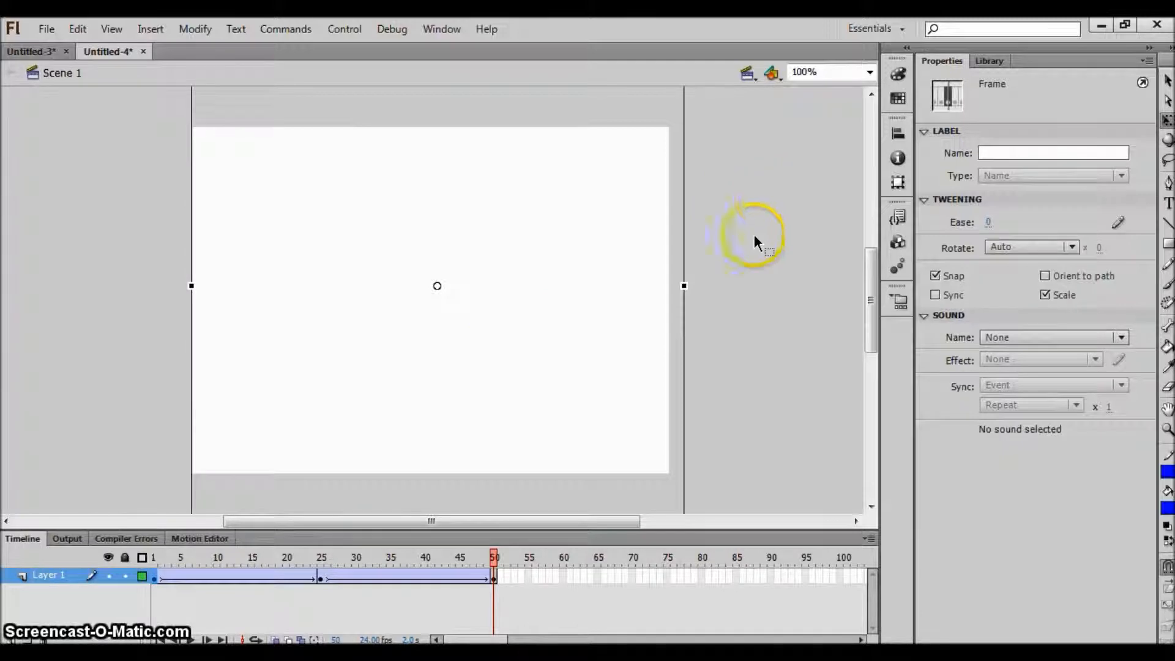
Insert a keyframe at frame 75 and raise the T-shirt's alpha to 100% there
click(670, 576)
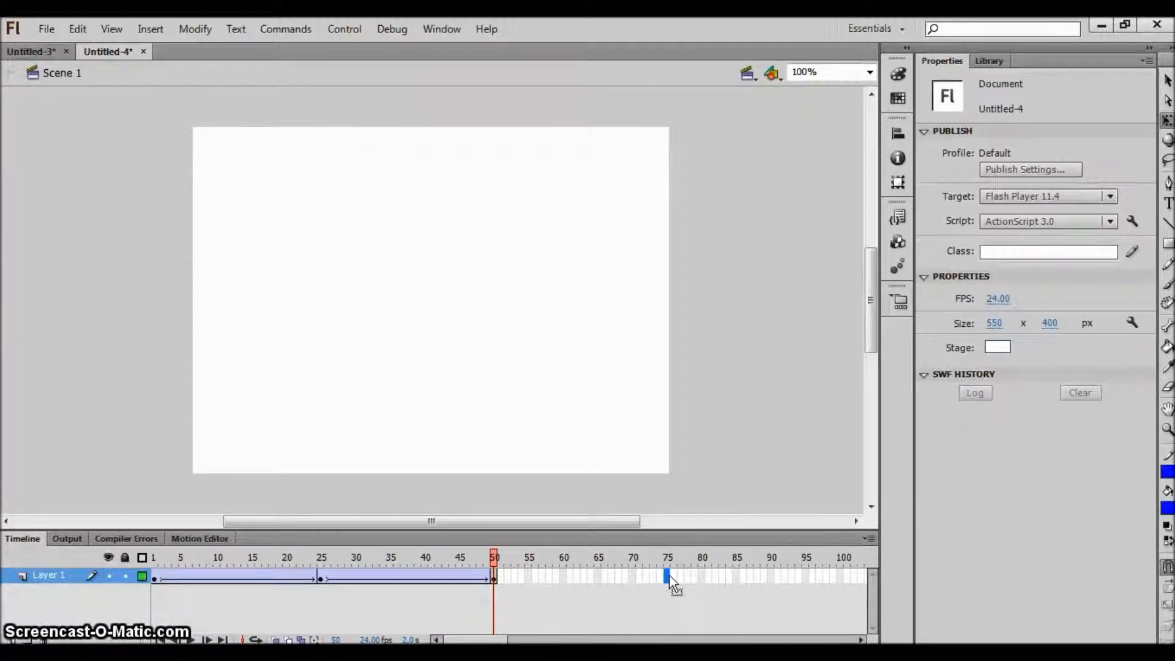
key(F6)
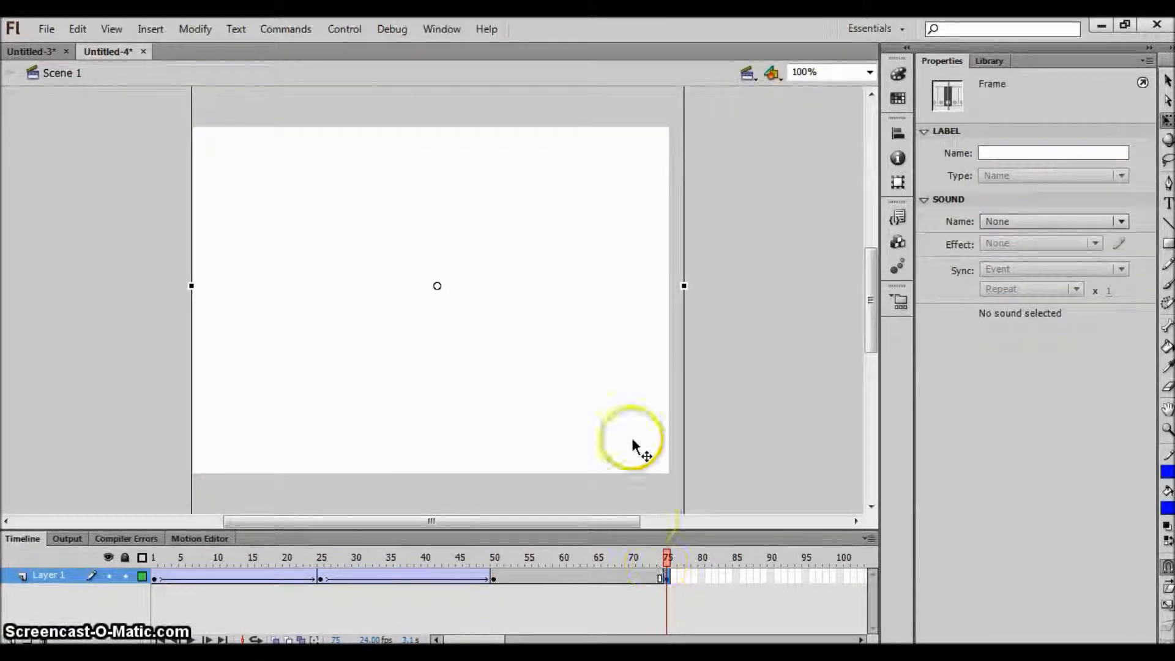
click(632, 212)
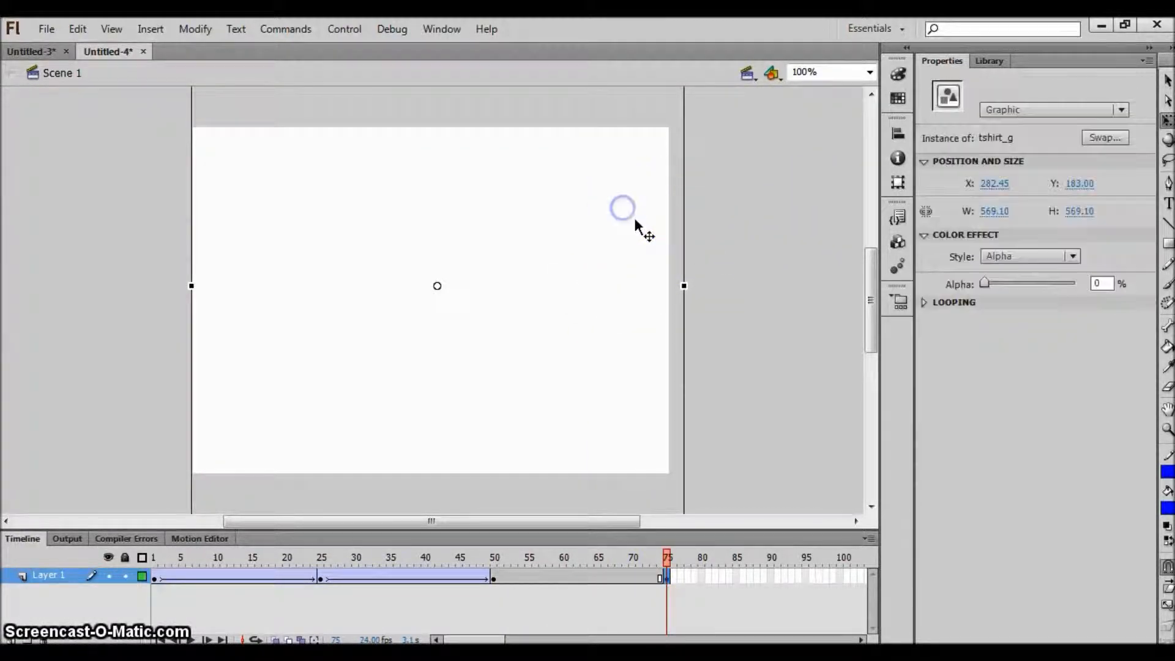
drag(980, 284, 1105, 283)
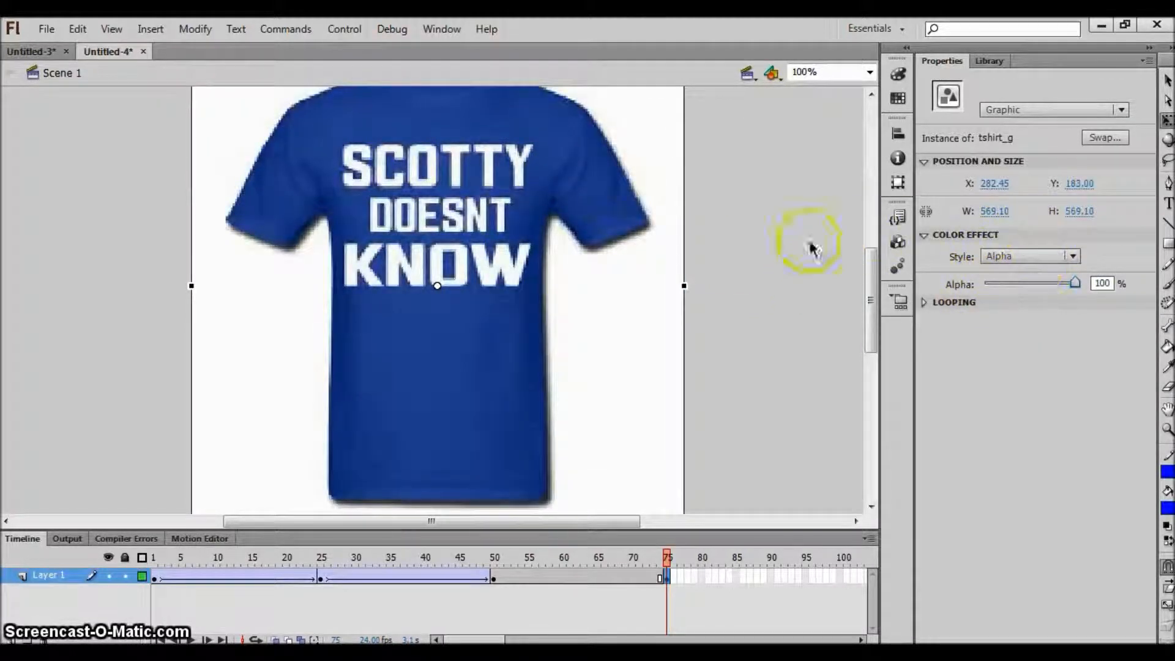
Create a classic tween between the keyframes at frames 50 and 75 and play the animation
click(577, 578)
right_click(578, 578)
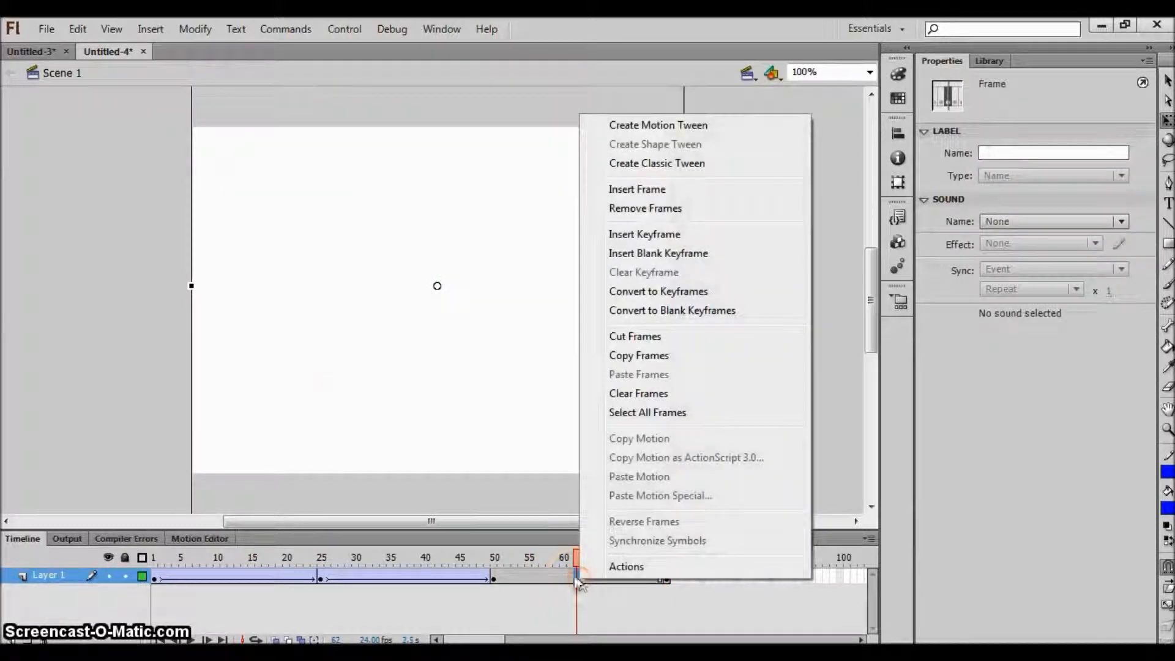
click(668, 163)
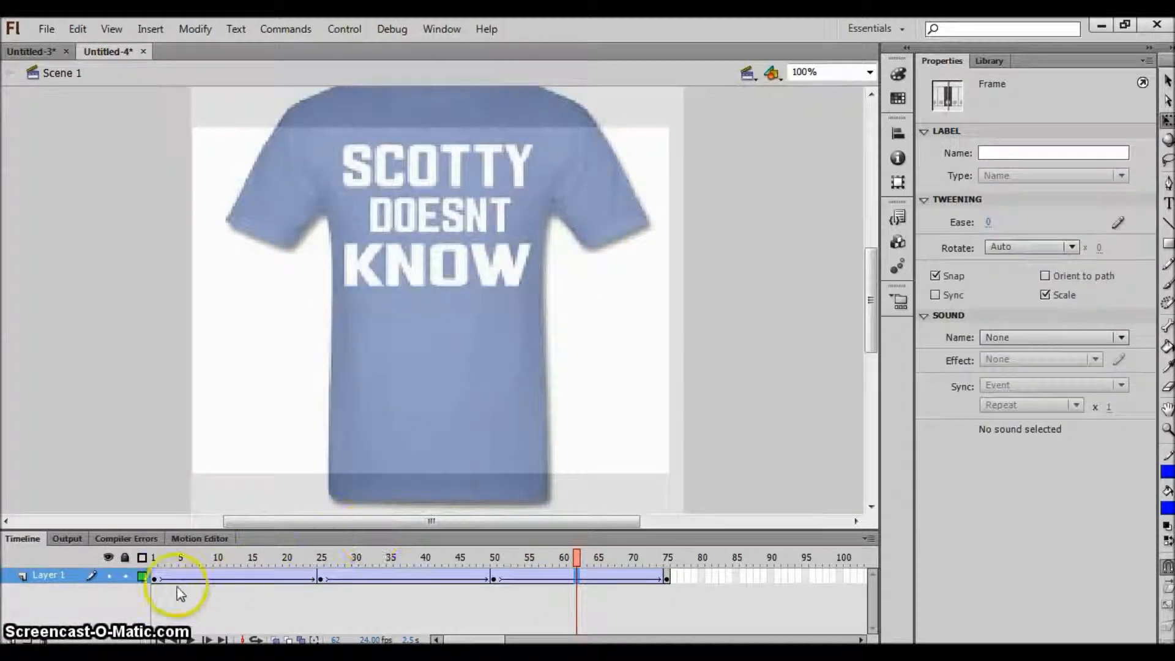
click(160, 581)
key(Return)
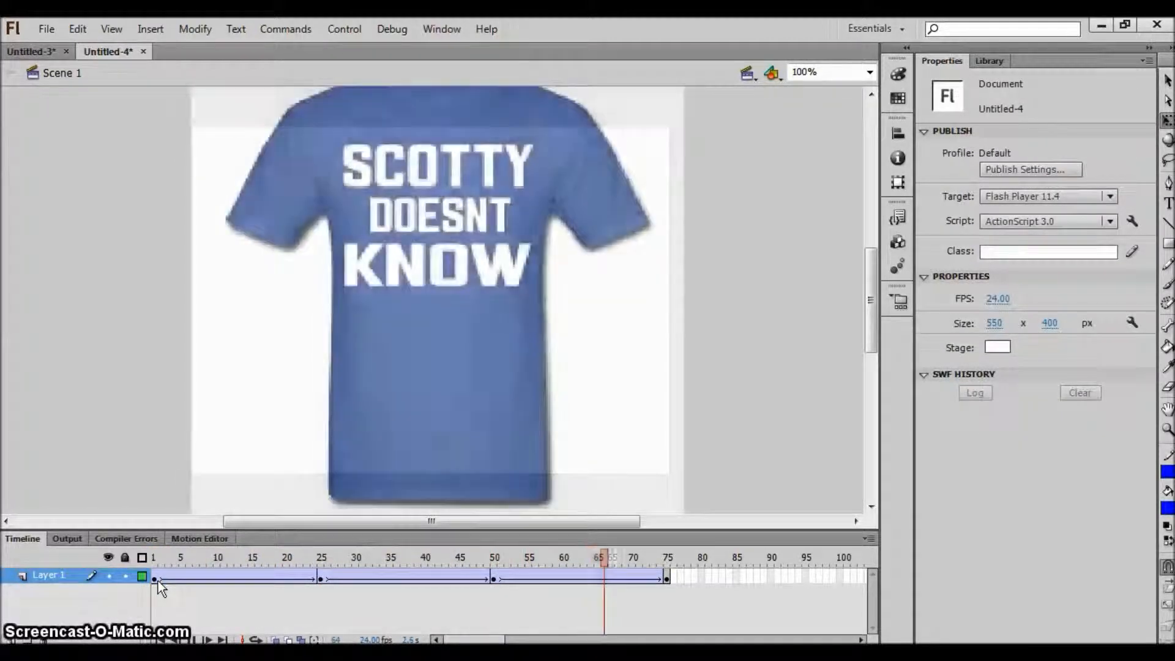
Shrink the T-shirt at frame 75 around its center to about 299 px square and play the animation from frame 49
click(464, 314)
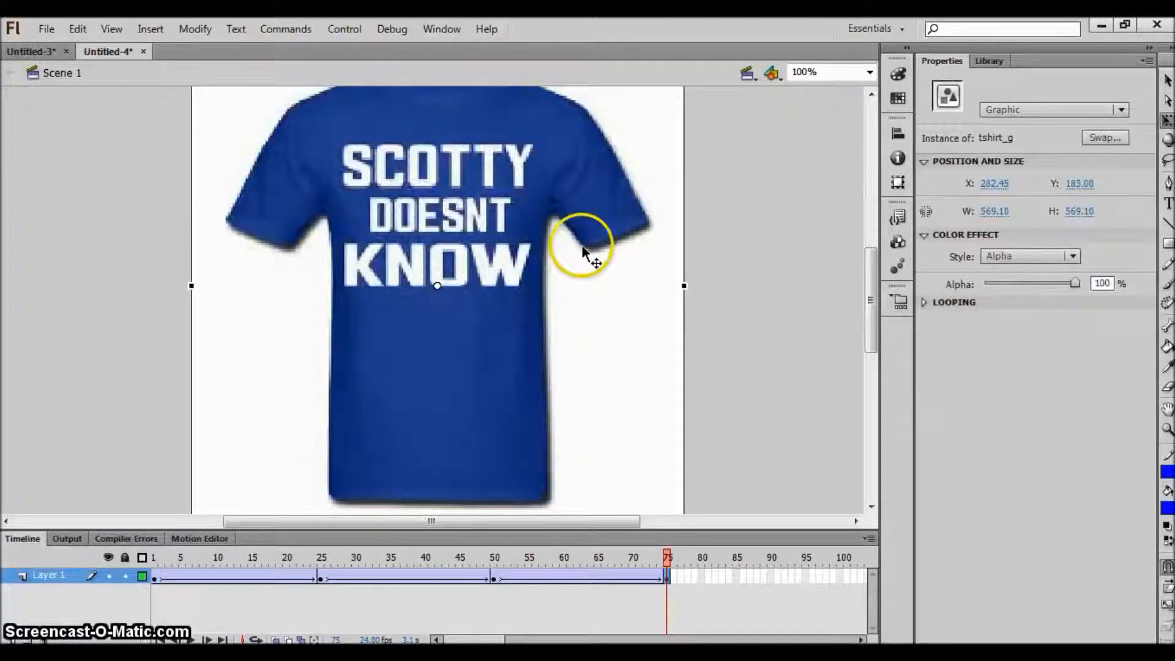
drag(870, 276, 872, 236)
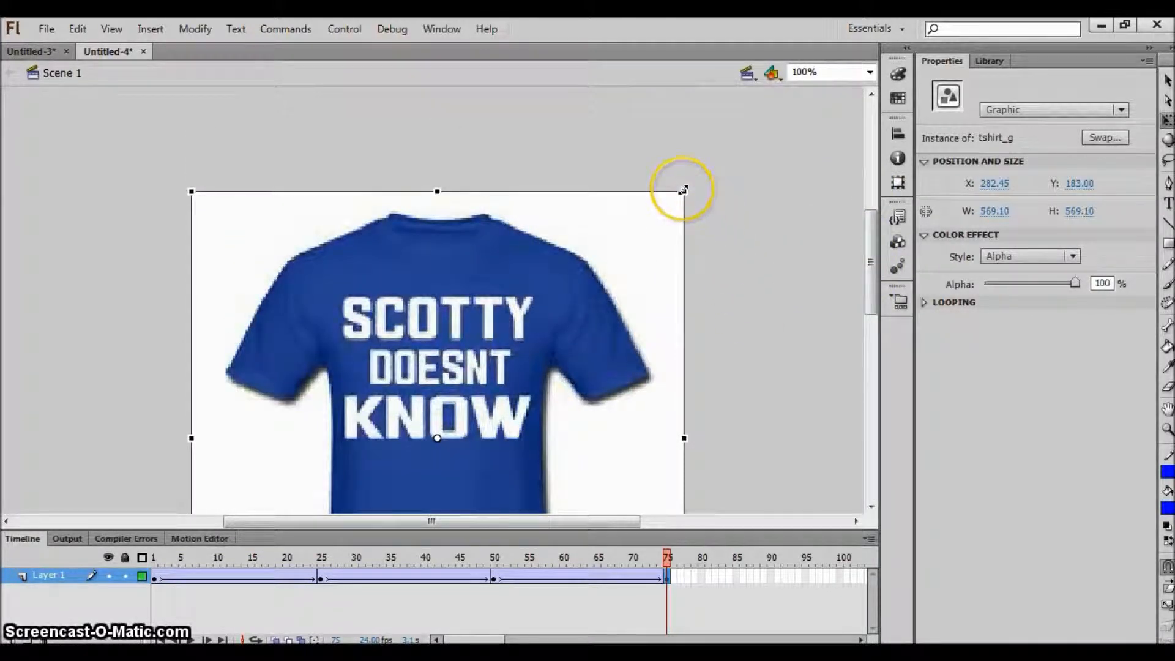
drag(684, 190, 567, 299)
click(659, 300)
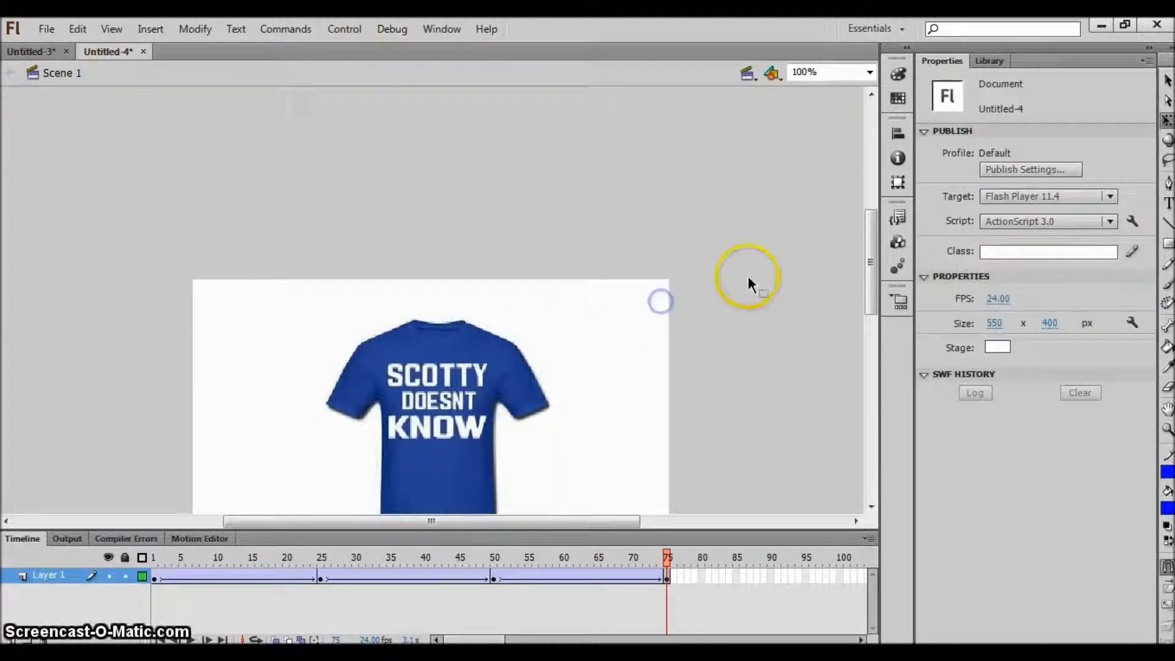
drag(874, 251, 876, 304)
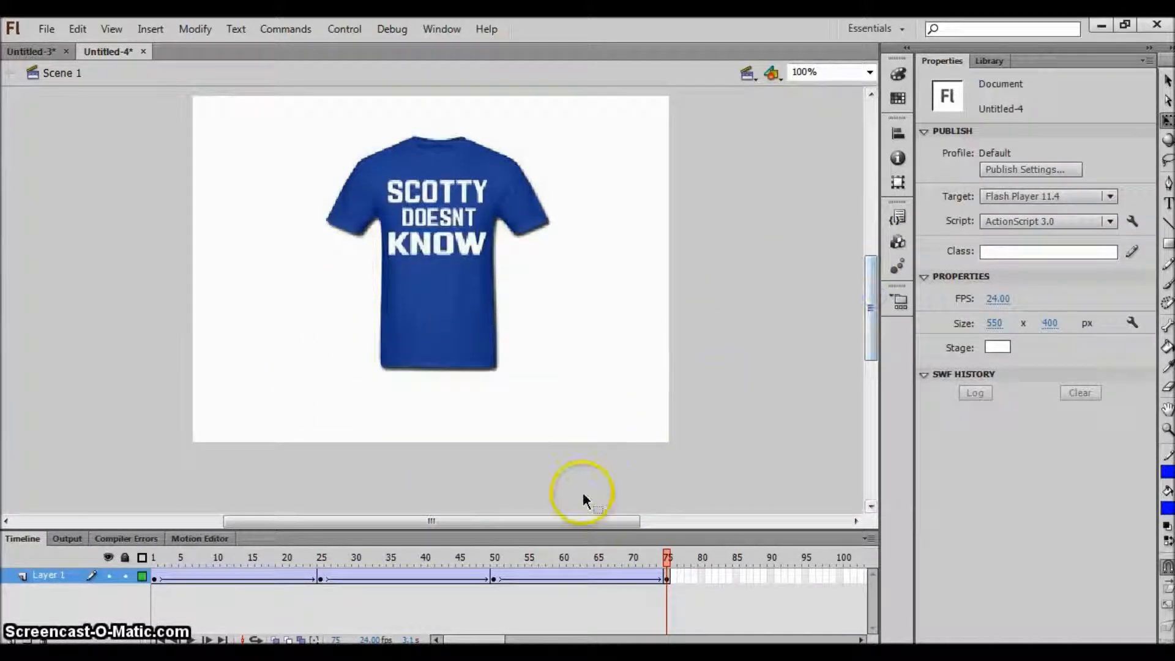
click(491, 578)
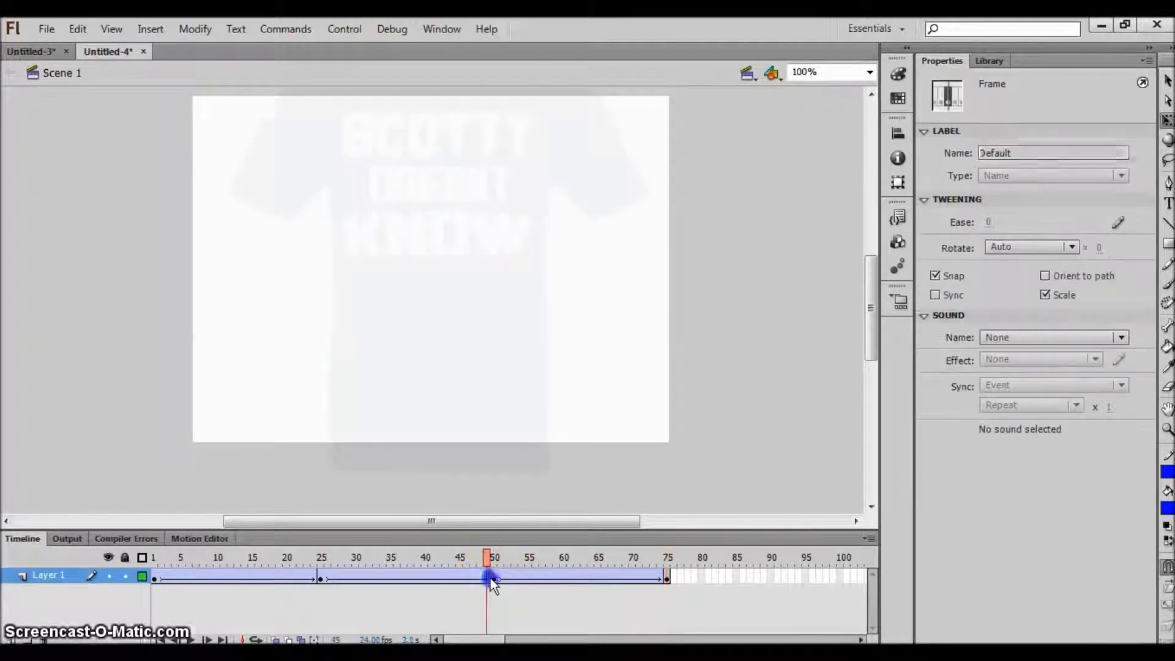
key(Return)
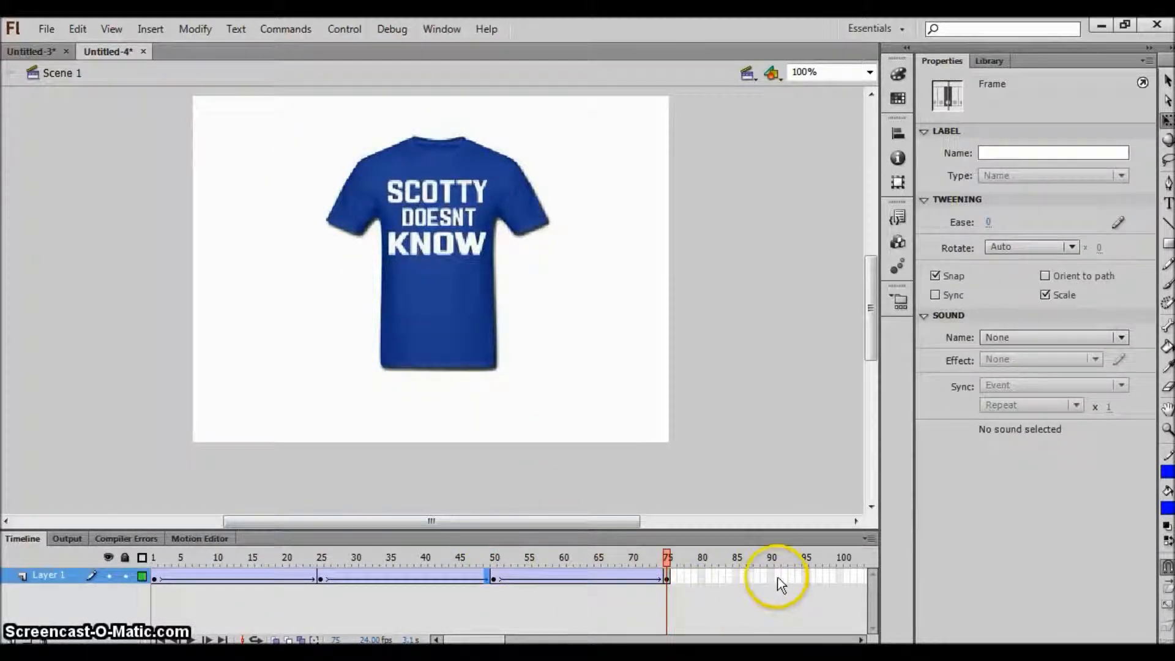
Rotate the T-shirt upside down in a new keyframe at frame 100 and create a classic tween from frame 75 to it
click(842, 577)
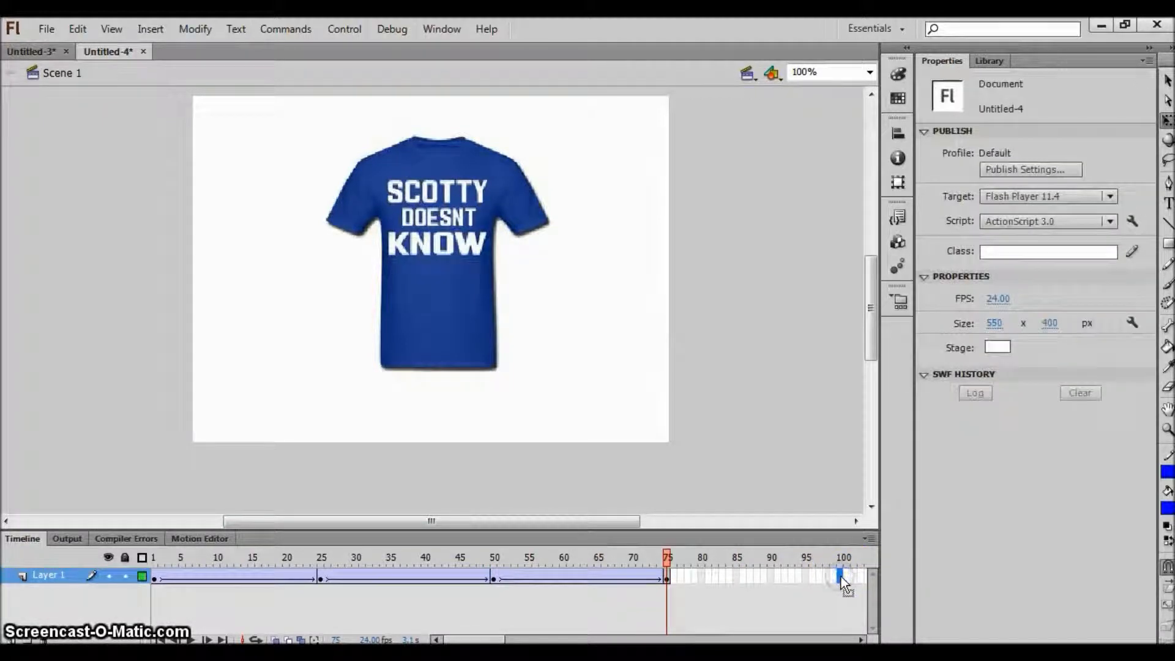
key(F6)
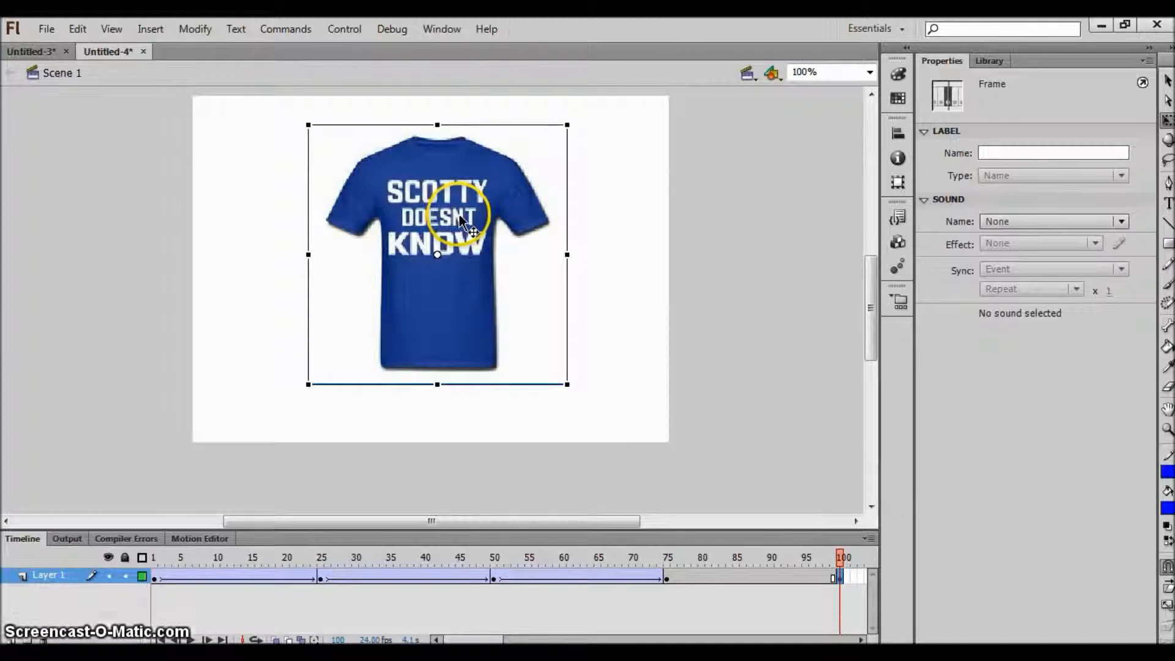
drag(568, 111, 194, 500)
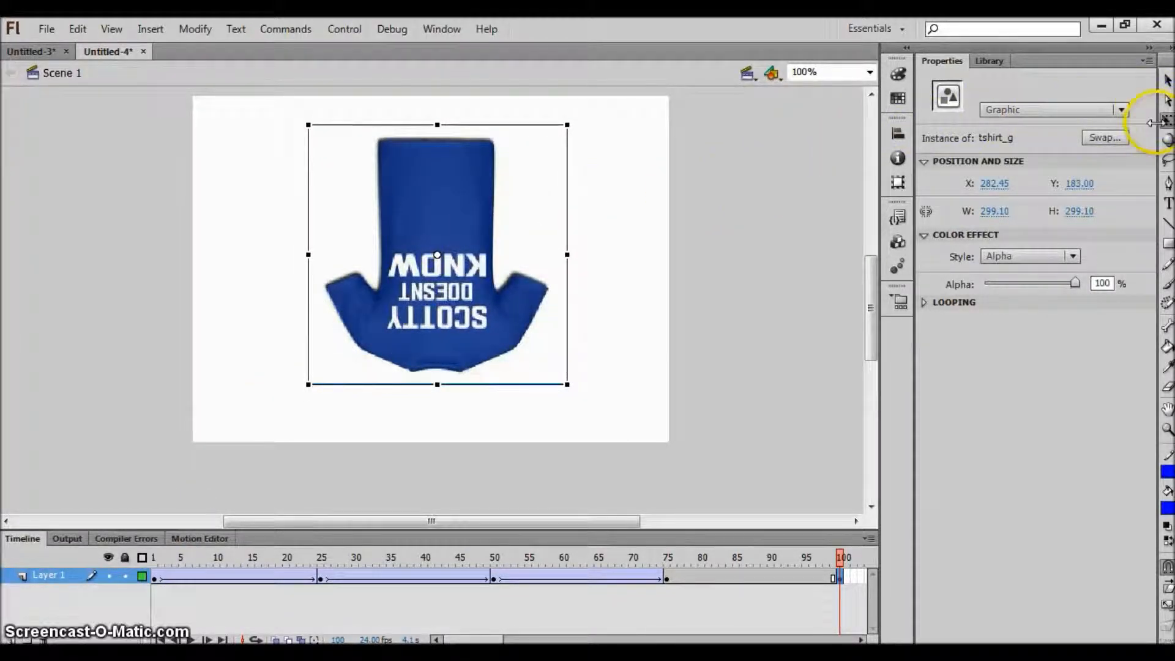
right_click(765, 578)
click(795, 157)
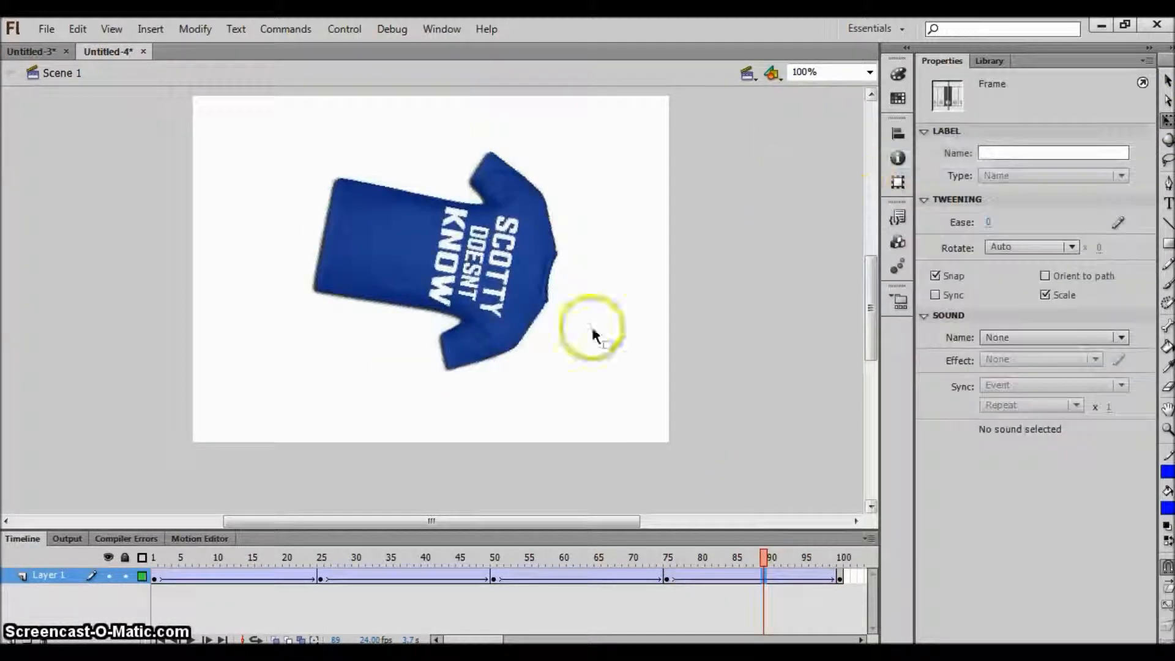
Play the animation from about frame 52, and insert a keyframe at frame 126 on Layer 1
click(505, 575)
key(Return)
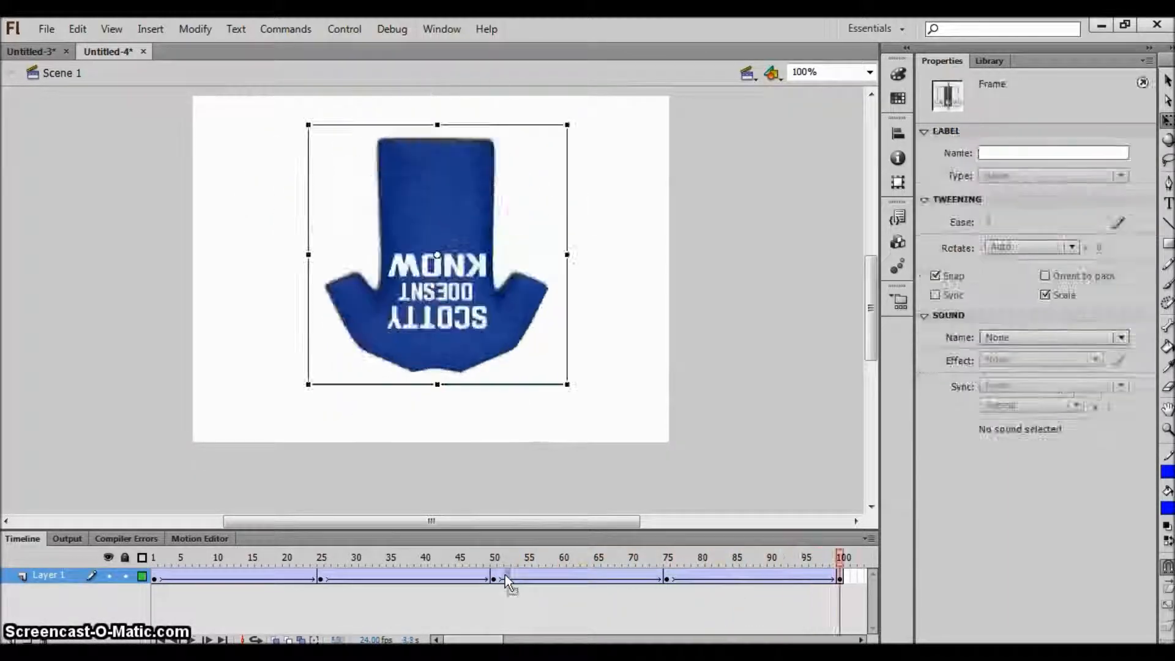
mouse_move(496, 636)
mouse_down()
mouse_move(485, 637)
mouse_move(551, 637)
mouse_move(507, 638)
mouse_move(517, 640)
mouse_up()
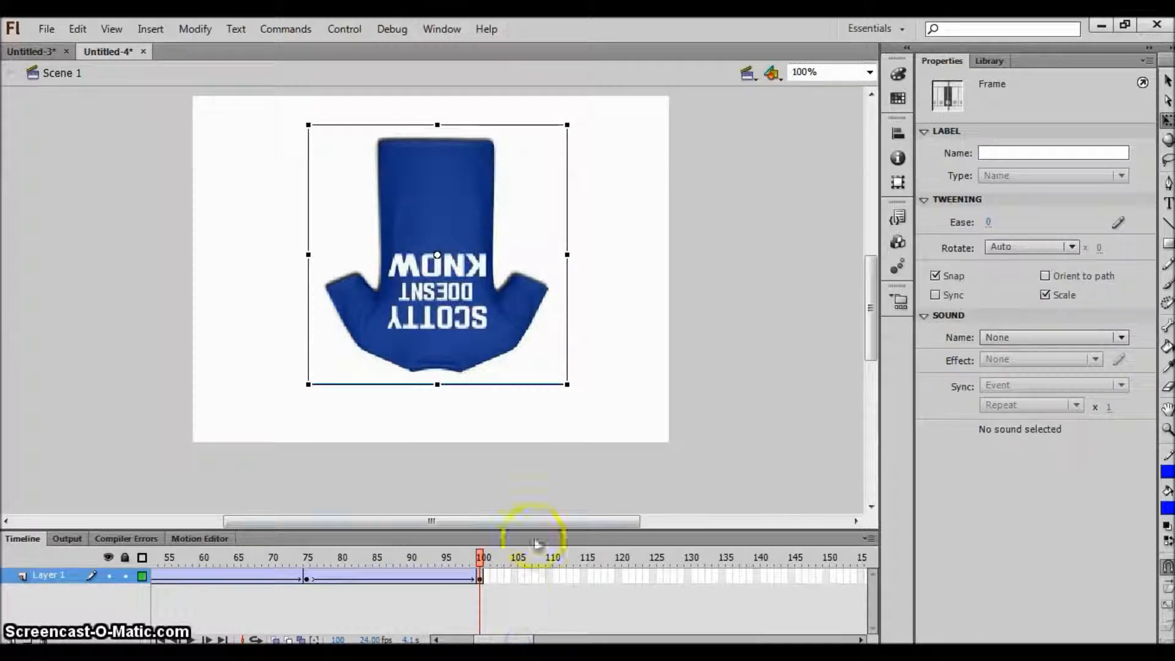
click(656, 575)
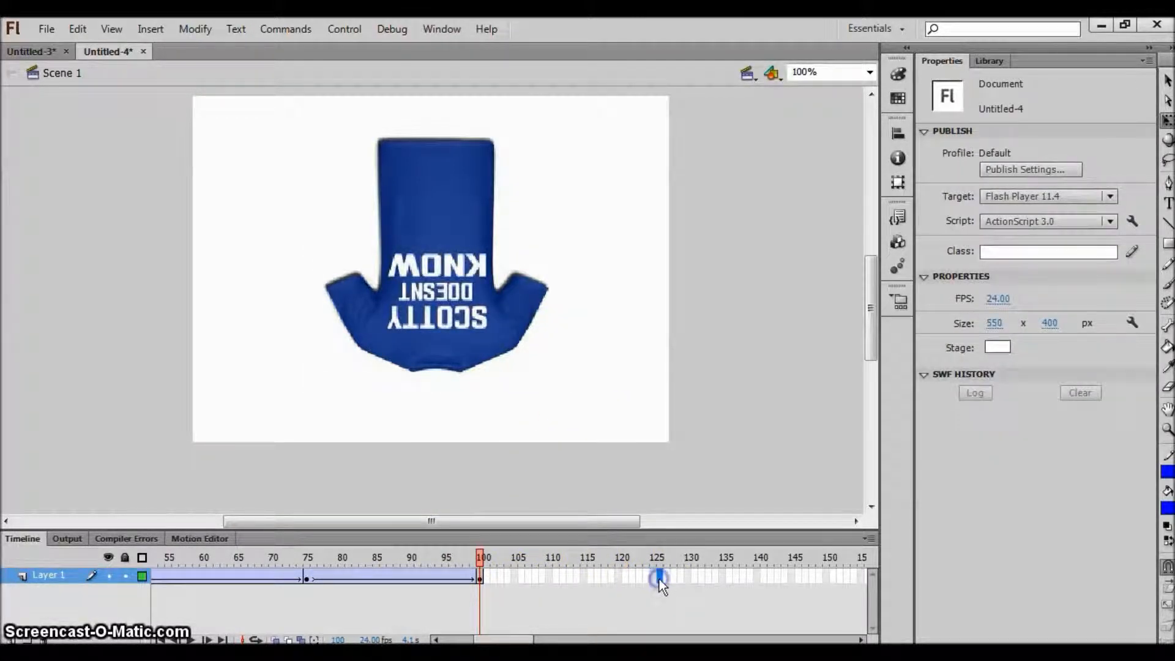
key(F6)
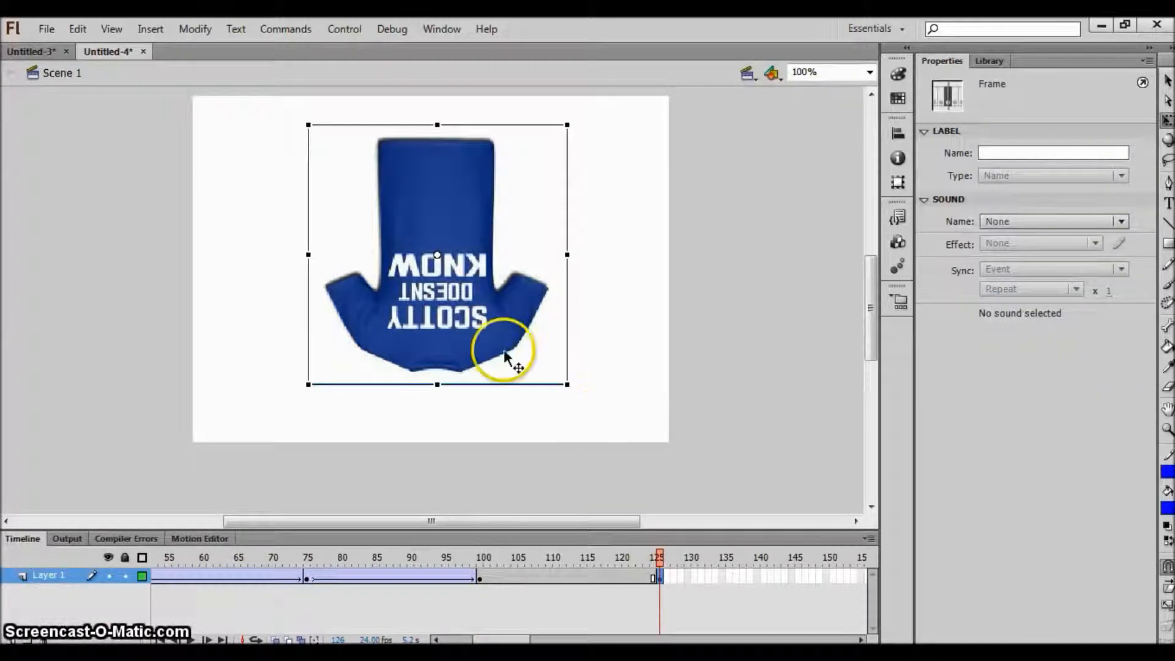
Move the T-shirt at frame 126 off the stage's lower left to about X -160.5, Y 330 and rotate it upright
drag(481, 285, 97, 411)
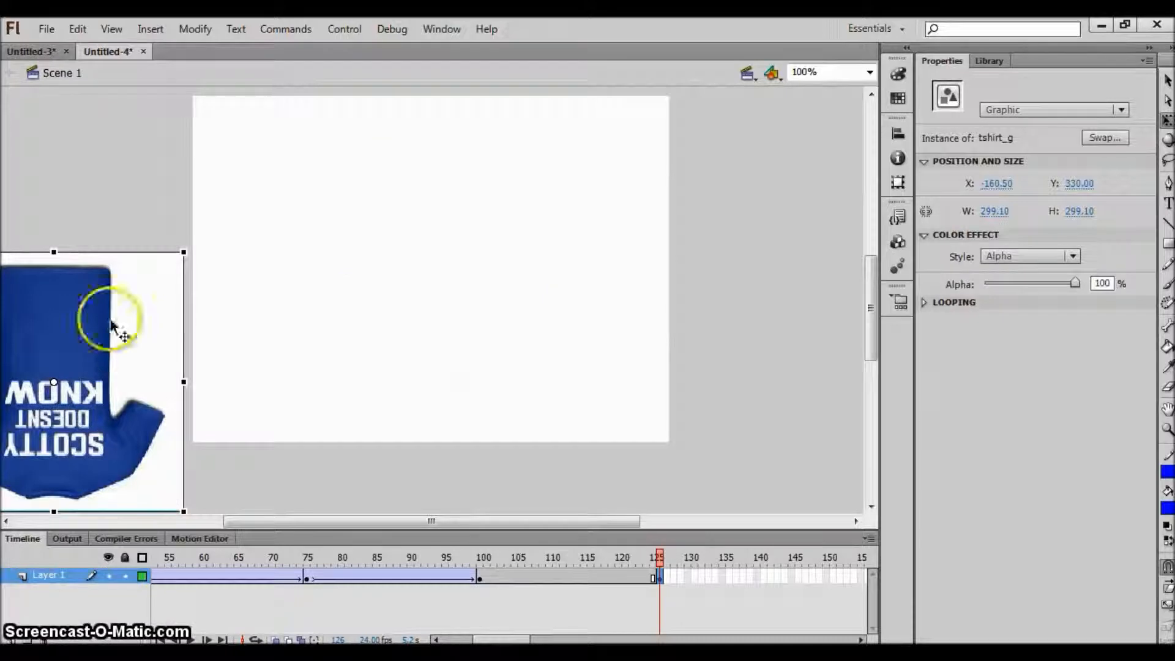
drag(388, 525, 301, 521)
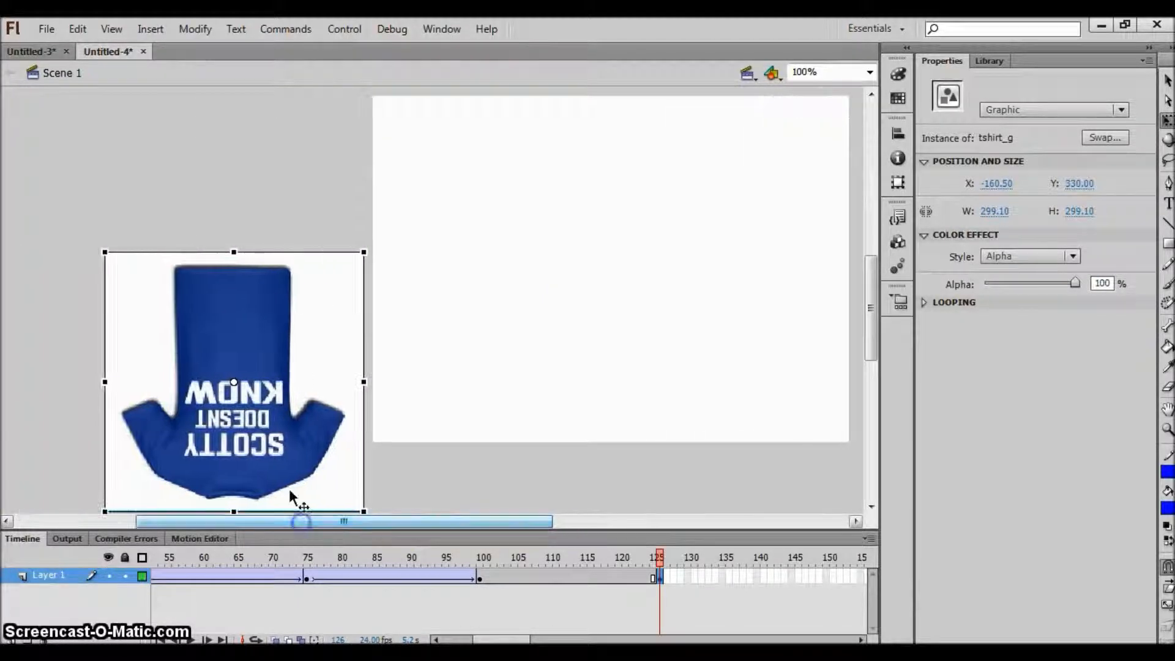
drag(118, 242, 354, 507)
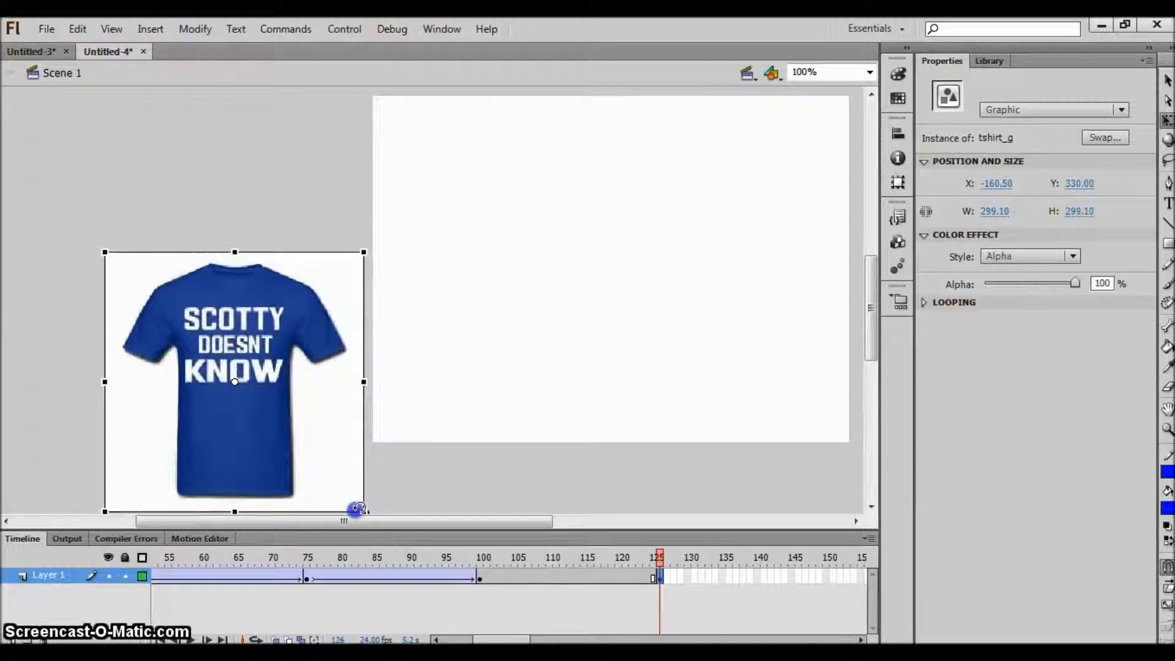
Create a classic tween from frame 100 to frame 126 and preview the animation on the timeline and as a test movie
right_click(576, 577)
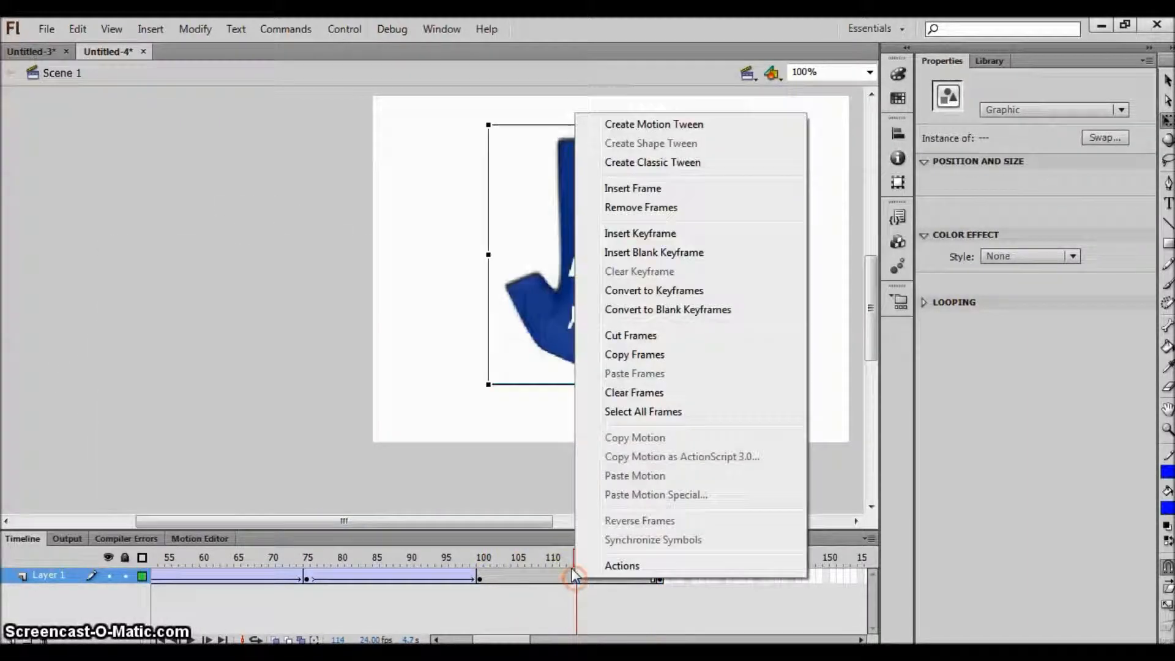
click(649, 163)
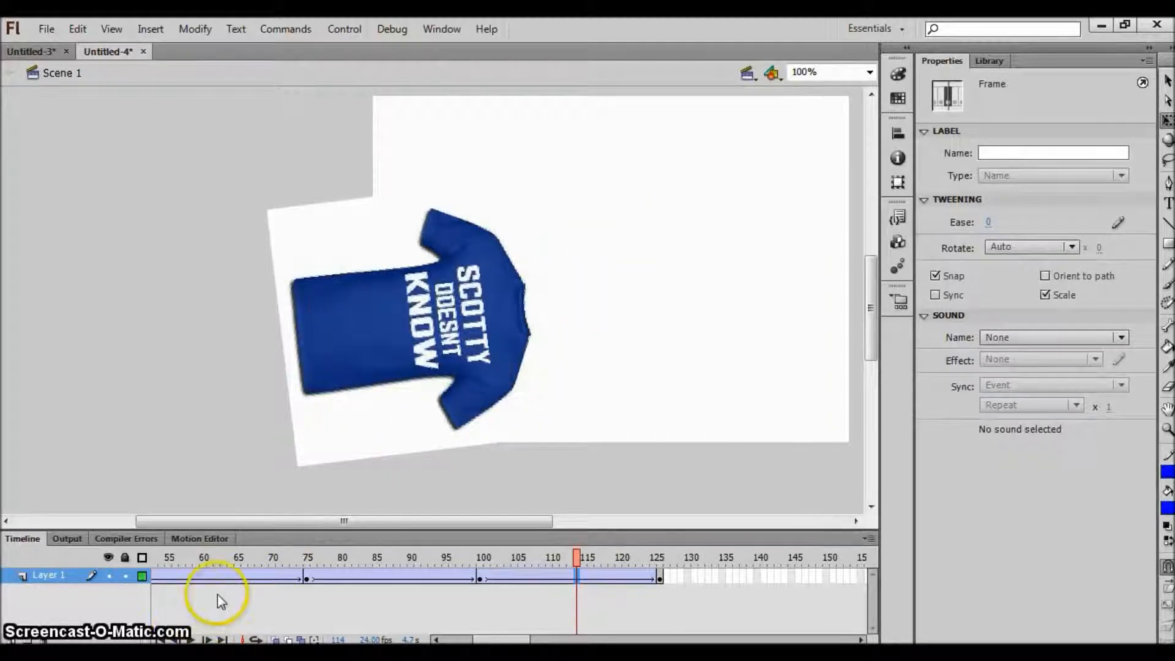
click(219, 570)
key(Return)
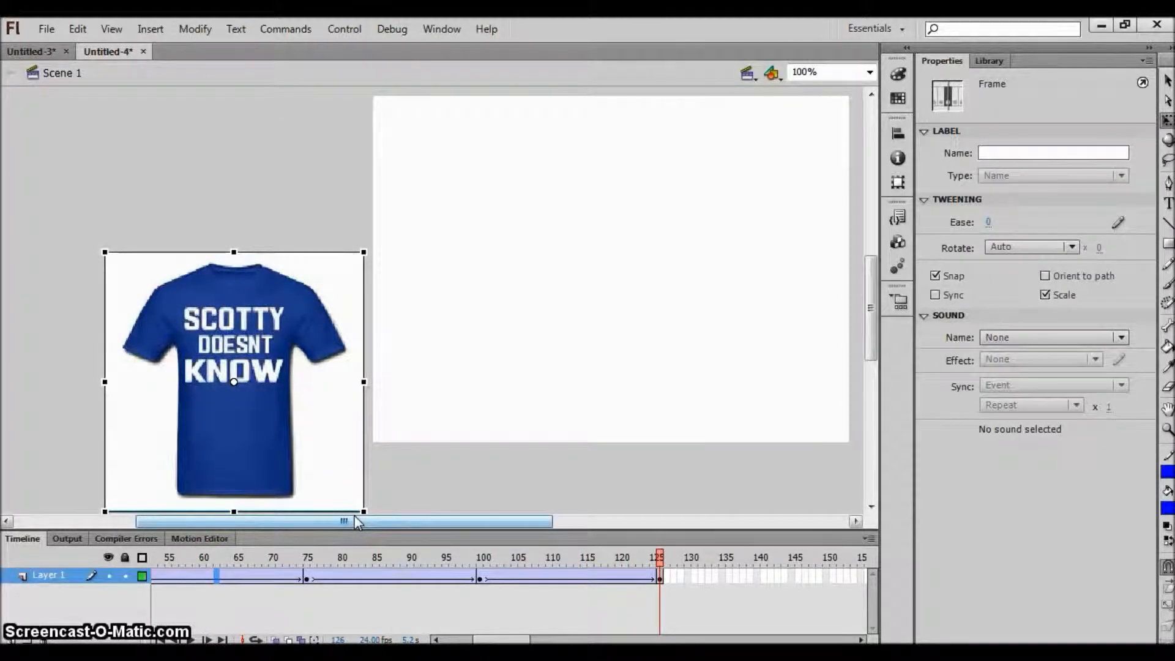
key(ctrl+Return)
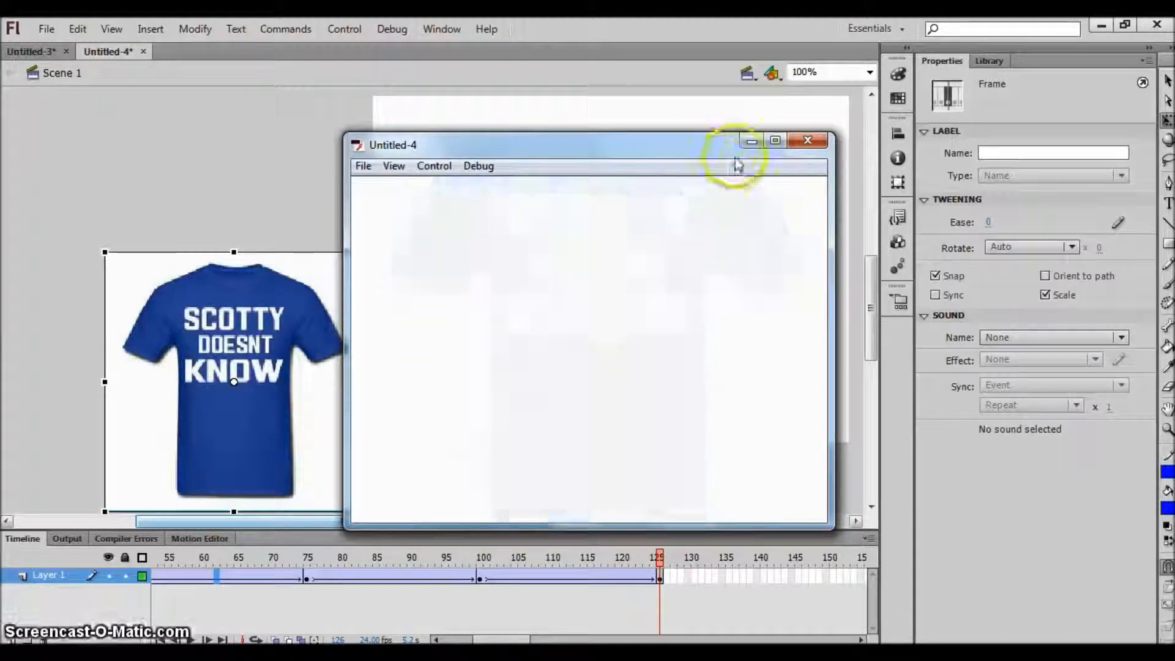
click(807, 141)
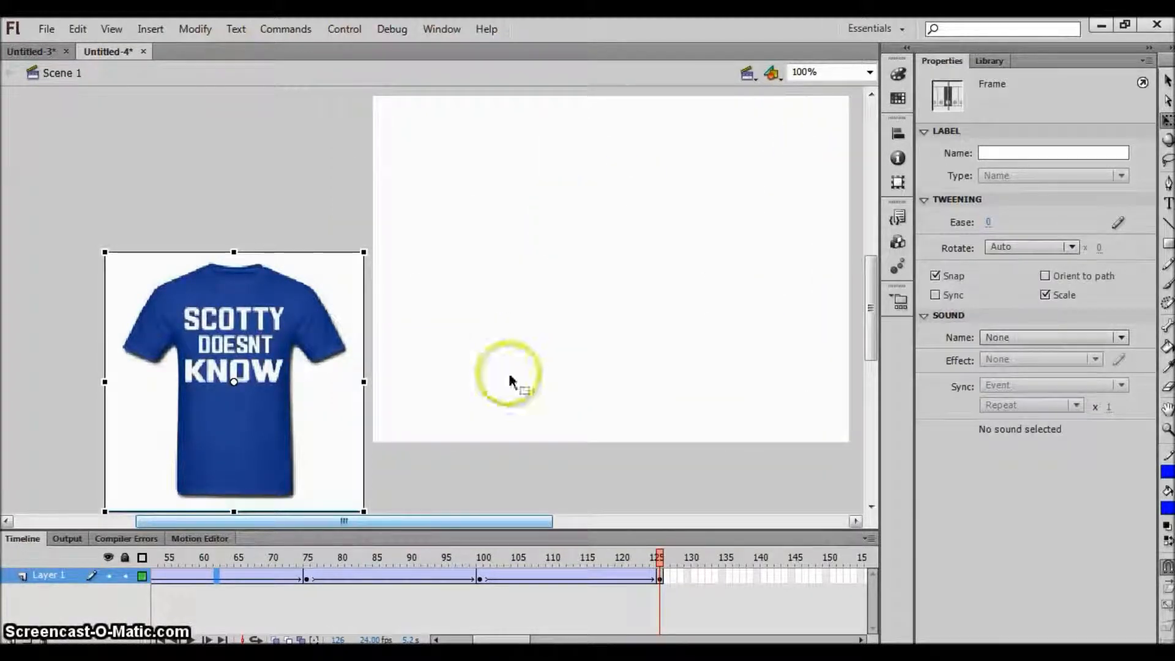
Insert a keyframe at frame 150 and move the T-shirt back to the stage's center at about X 275.45, Y 205
drag(500, 521, 537, 524)
drag(562, 524, 538, 526)
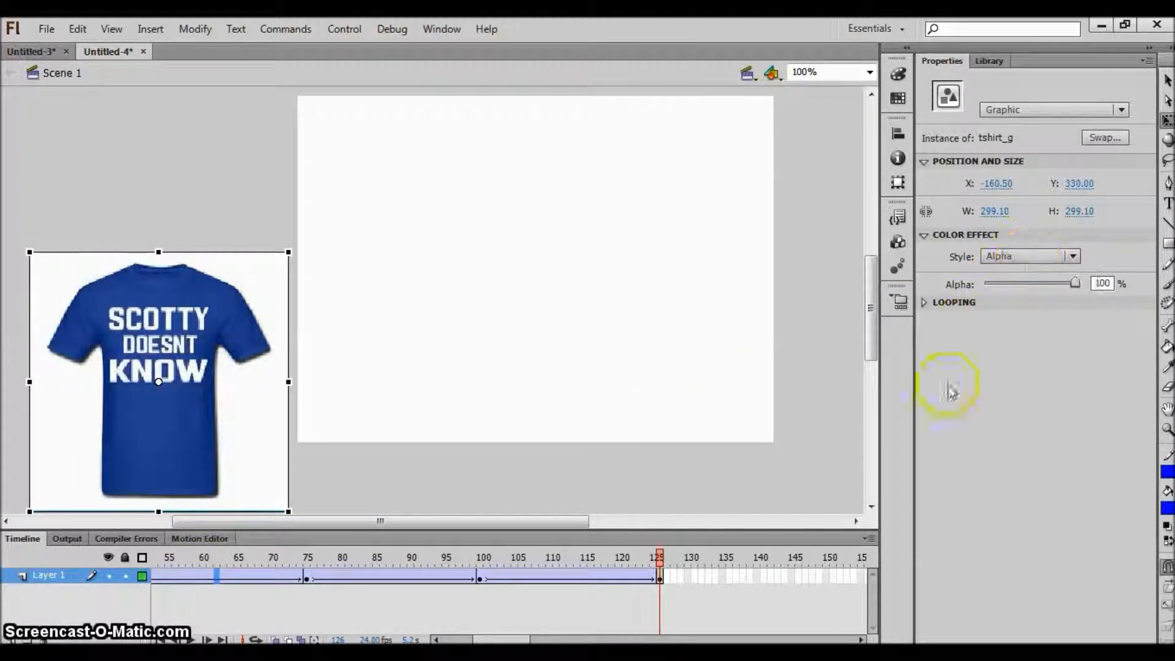
click(861, 640)
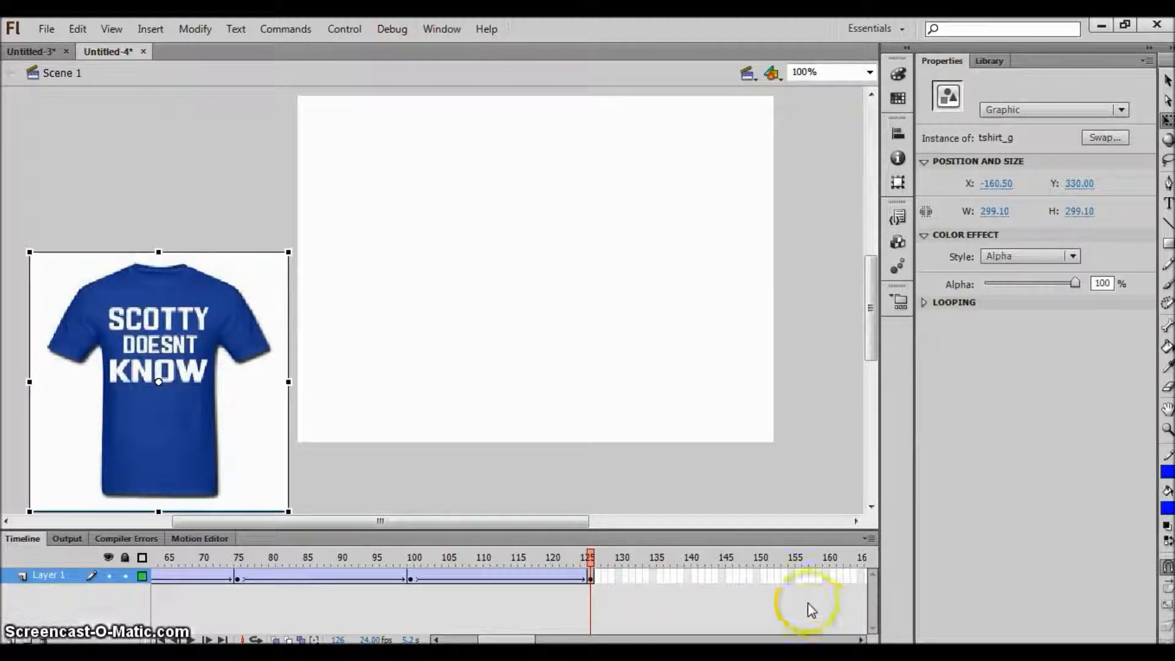
click(755, 575)
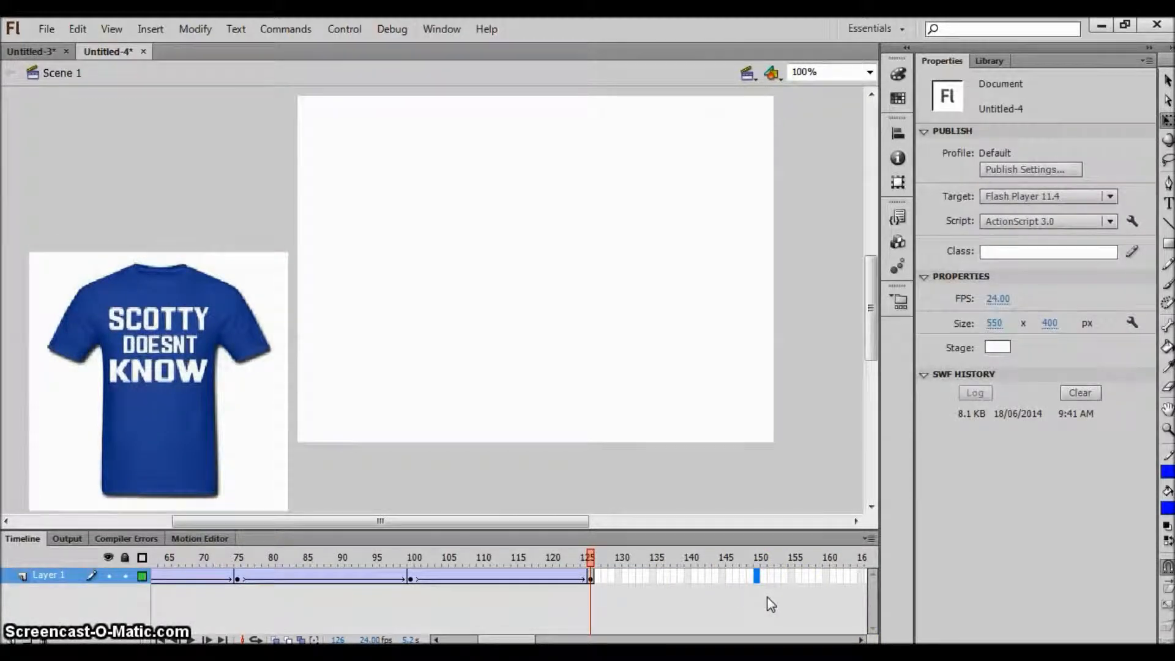
key(F6)
click(213, 410)
drag(213, 410, 451, 293)
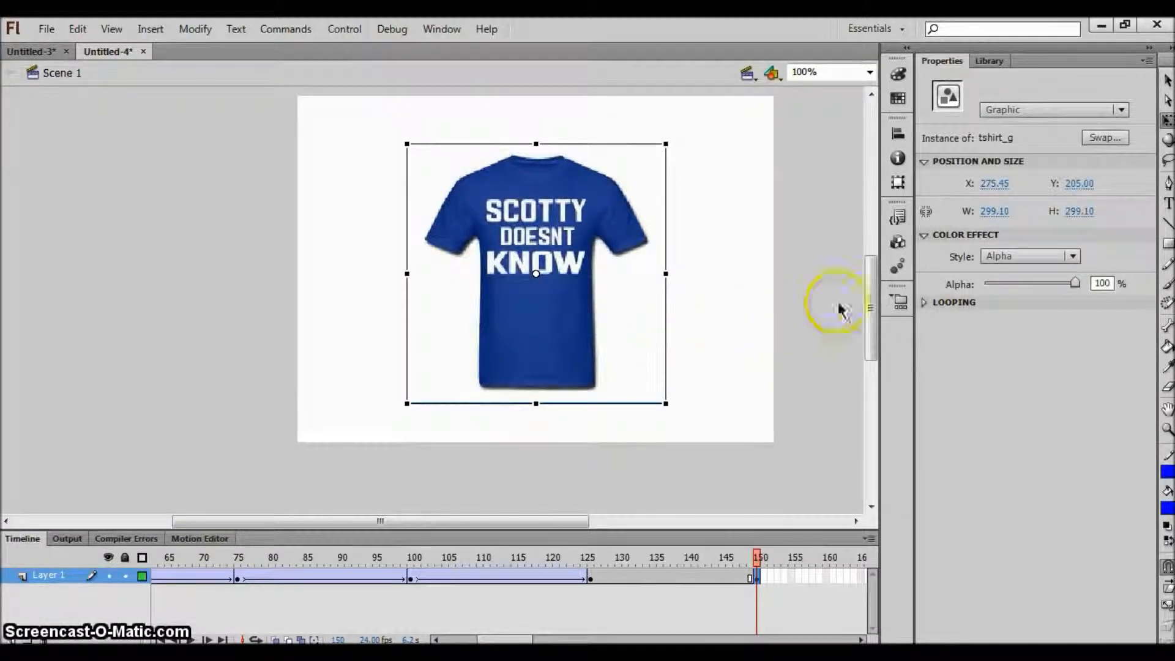
Change the T-shirt's color effect at frame 150 to a red tint (255, 0, 0) of 44%
click(1064, 258)
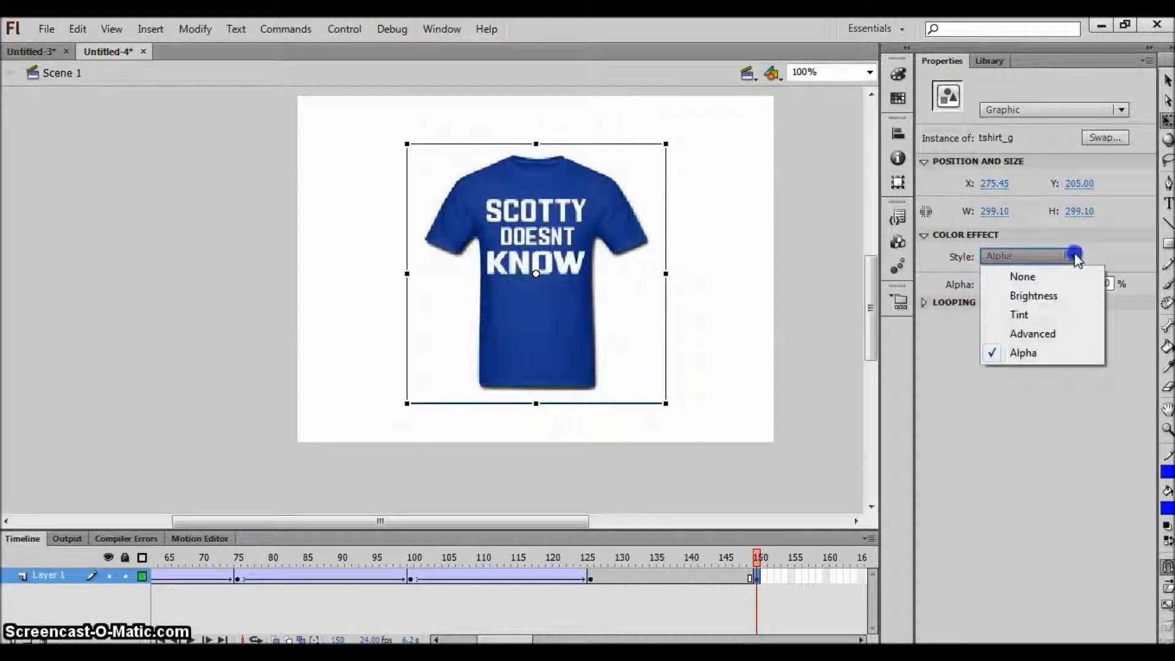
click(1029, 317)
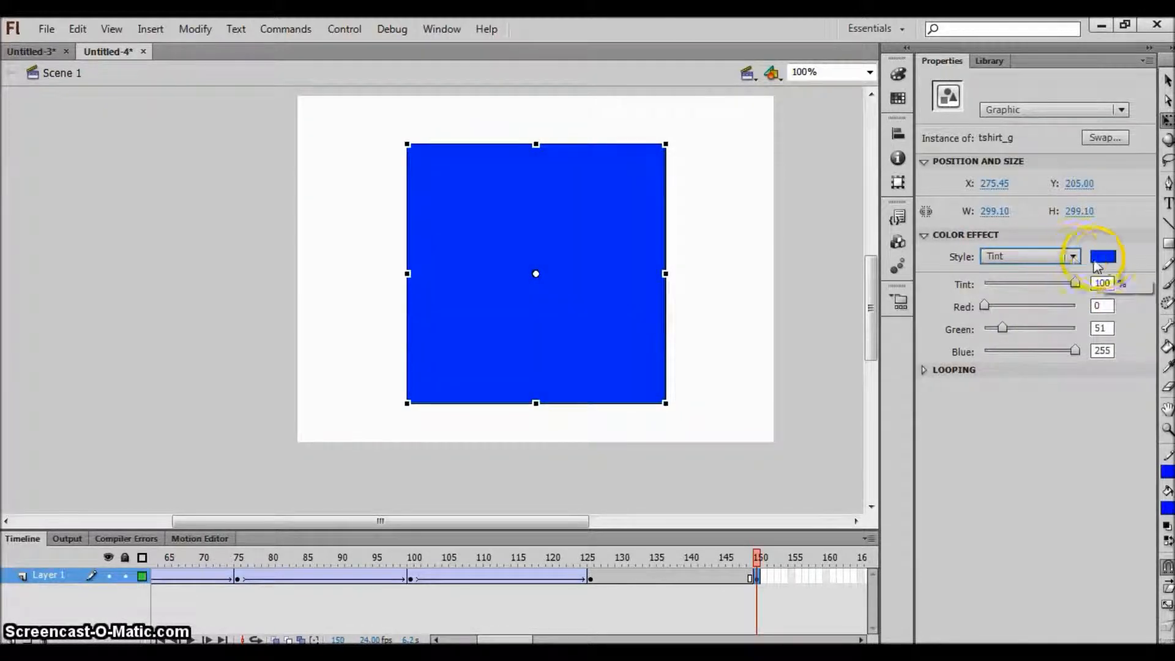
click(1104, 256)
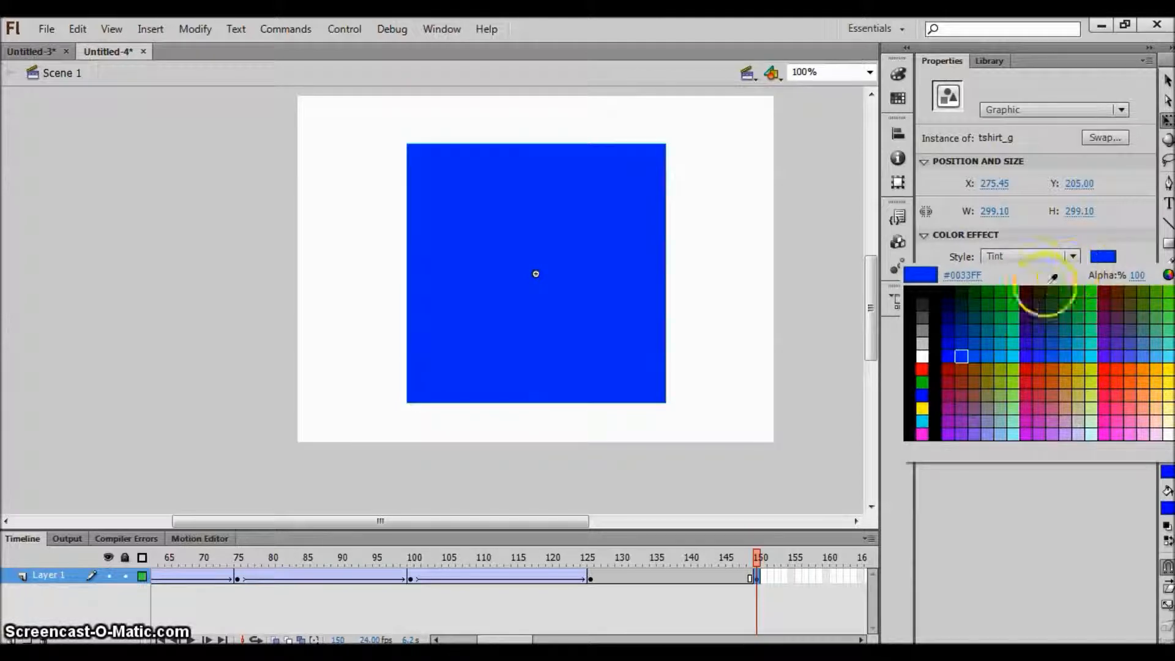
click(924, 371)
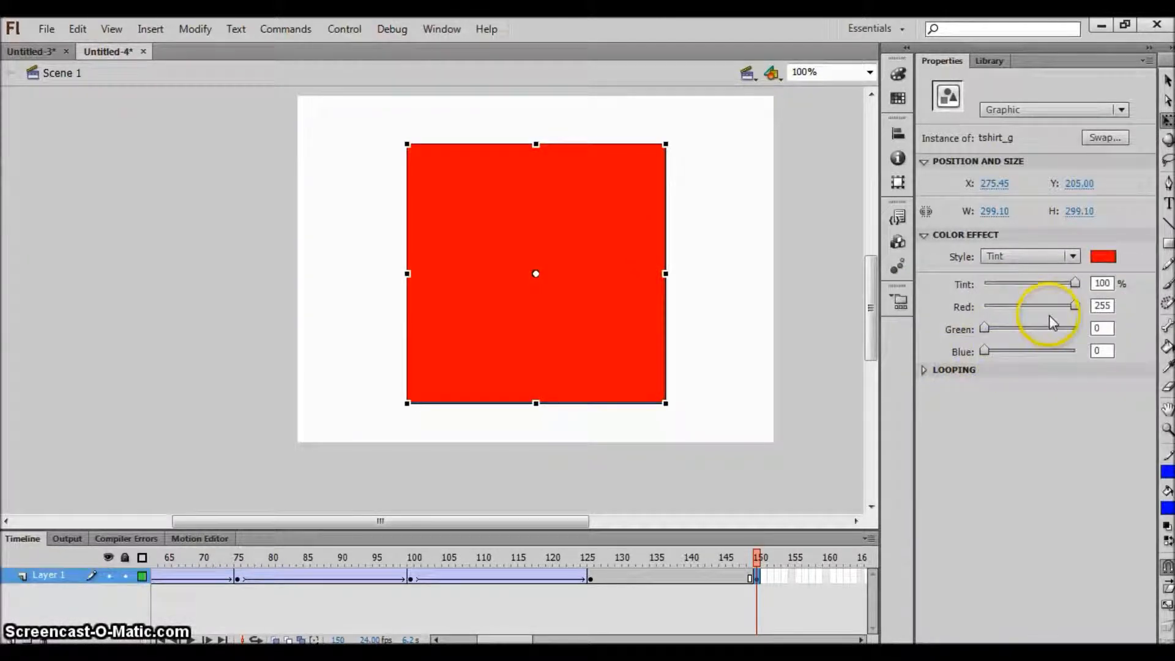
drag(1075, 283, 1027, 285)
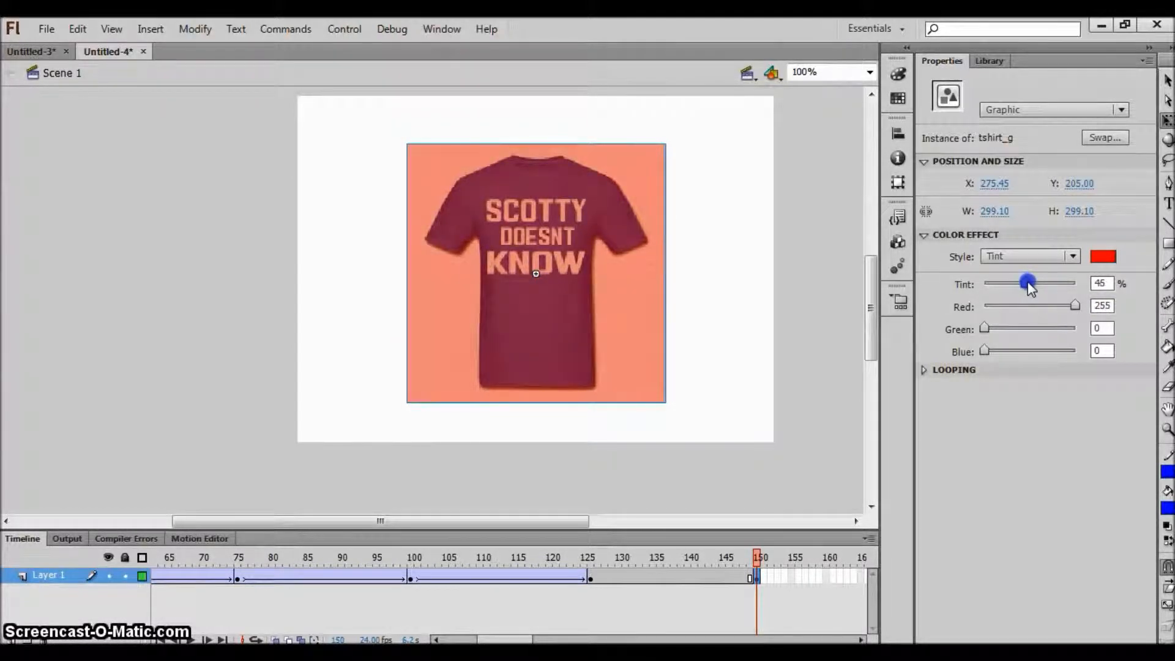
drag(1027, 286, 1028, 285)
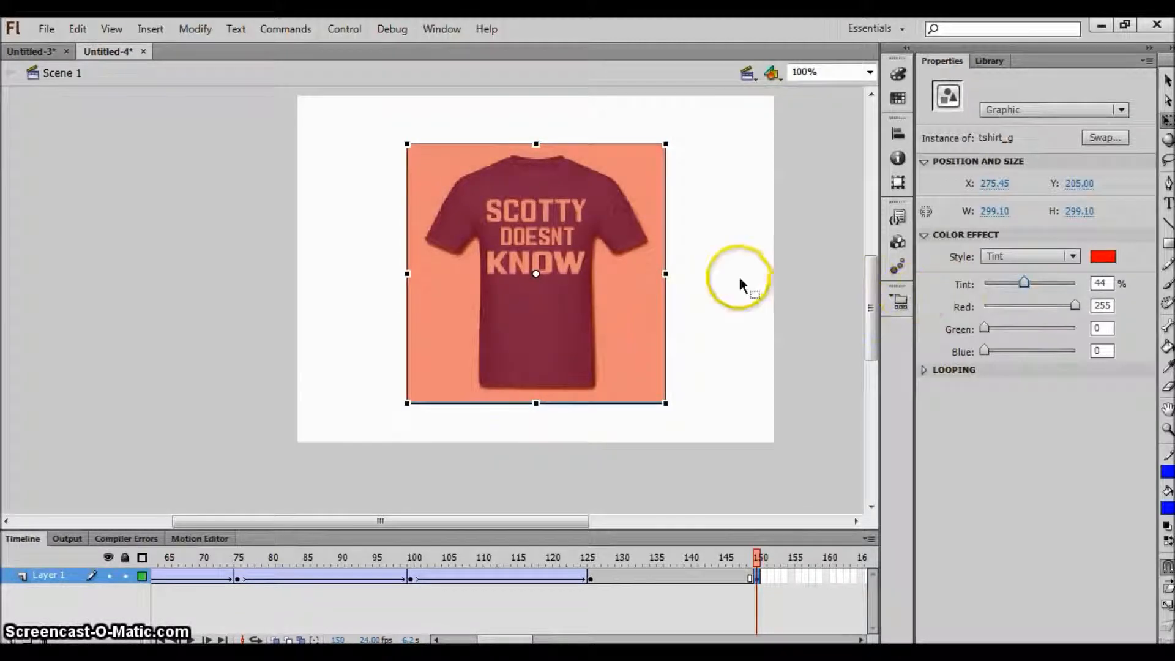
Create a classic tween from frame 126 to frame 150 and play the animation from frame 84
right_click(674, 579)
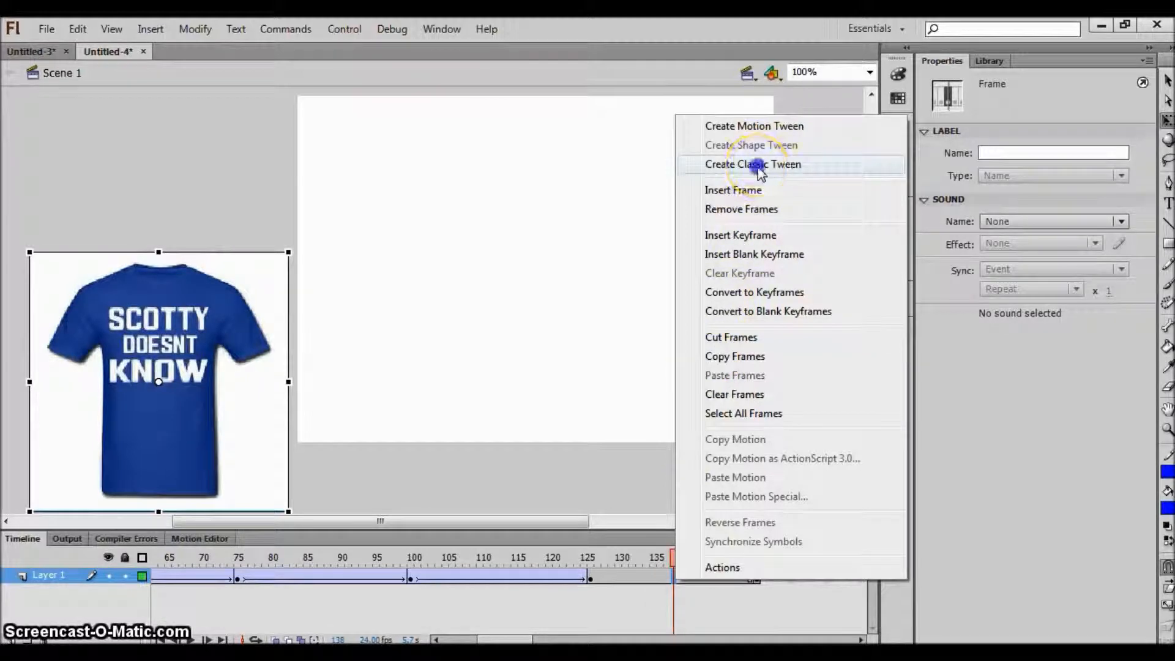
click(753, 164)
click(175, 184)
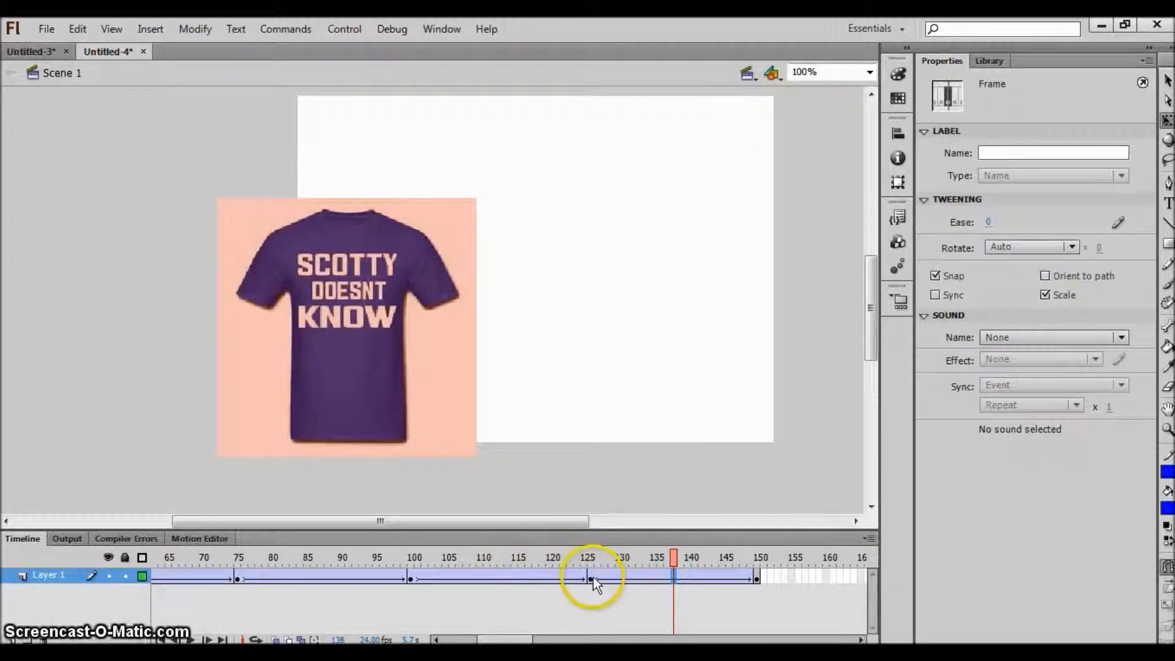
click(303, 579)
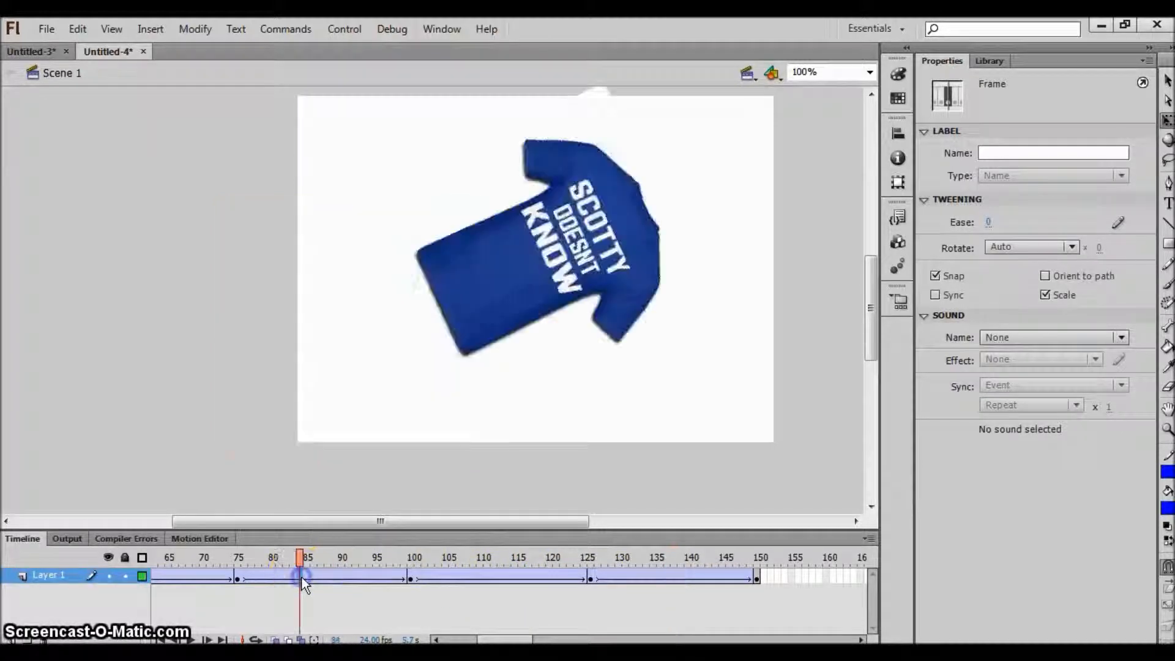
key(Return)
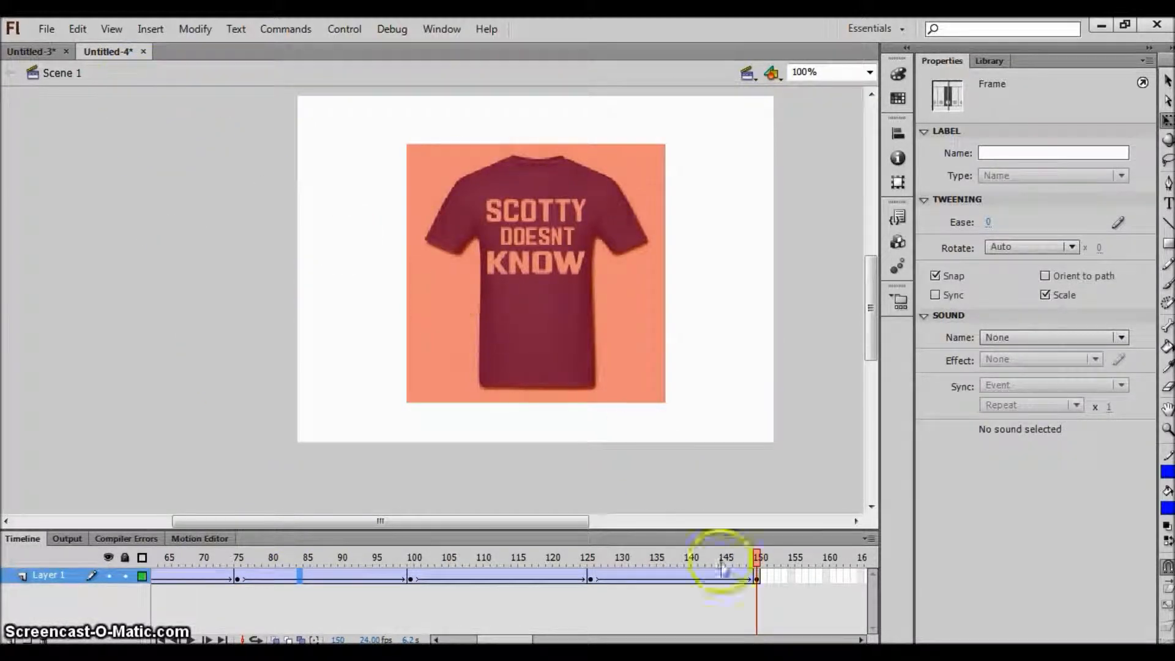
drag(499, 637, 444, 637)
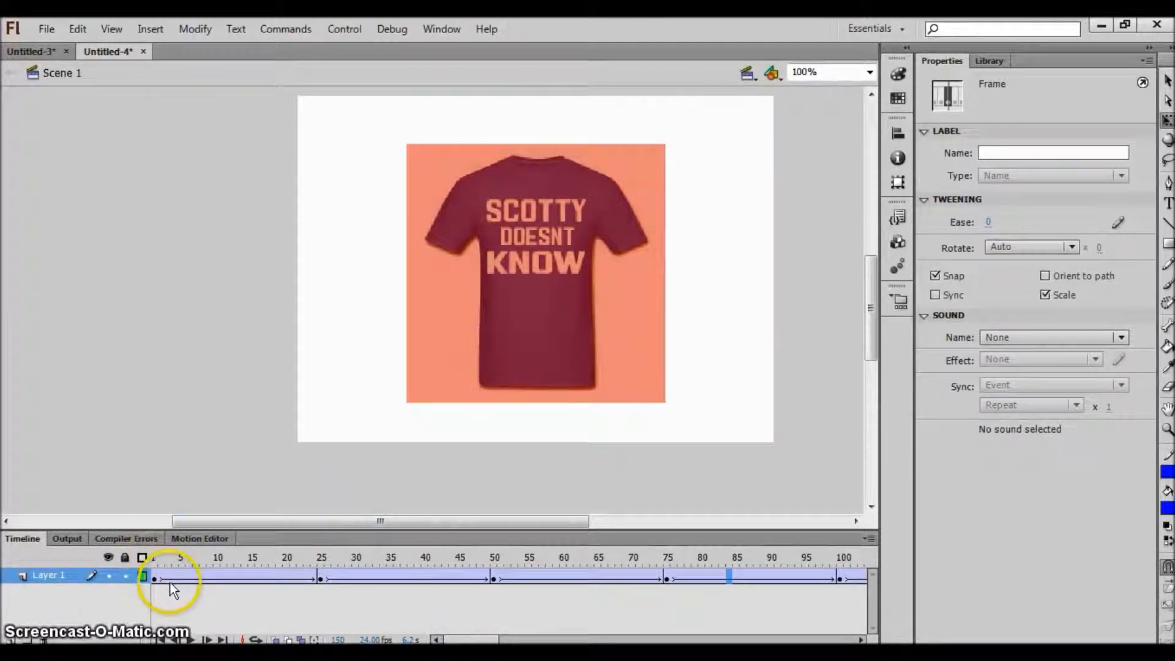